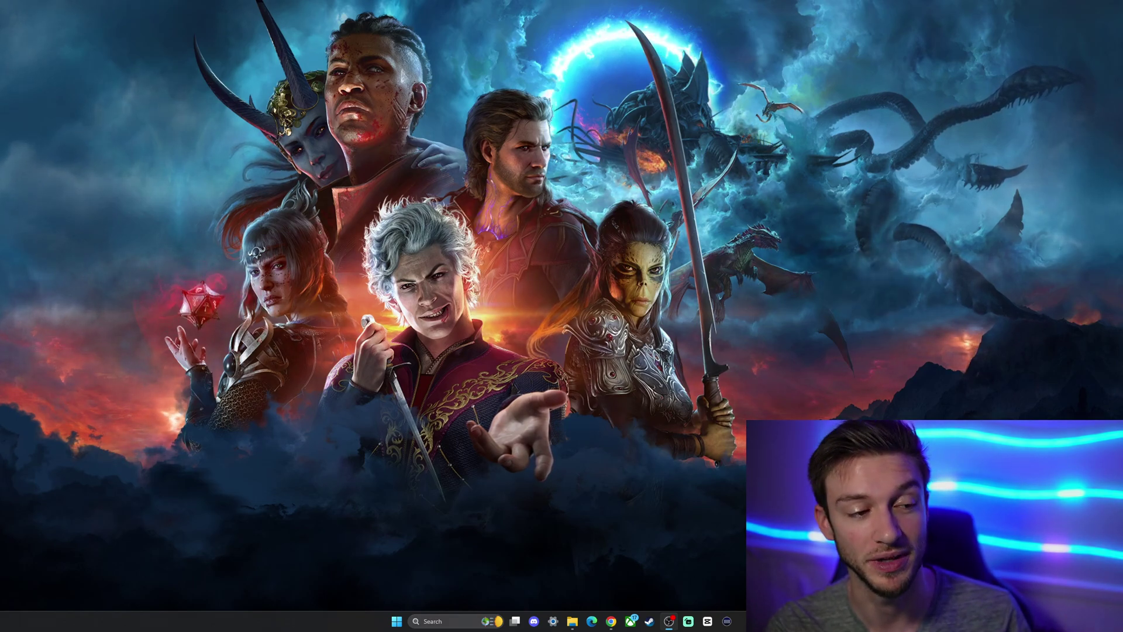
Step: Search Google for bg3 mod manager in the browser and open the LaughingLeader/BG3ModManager GitHub repository
{"action": "left_click", "coordinate": [611, 622]}
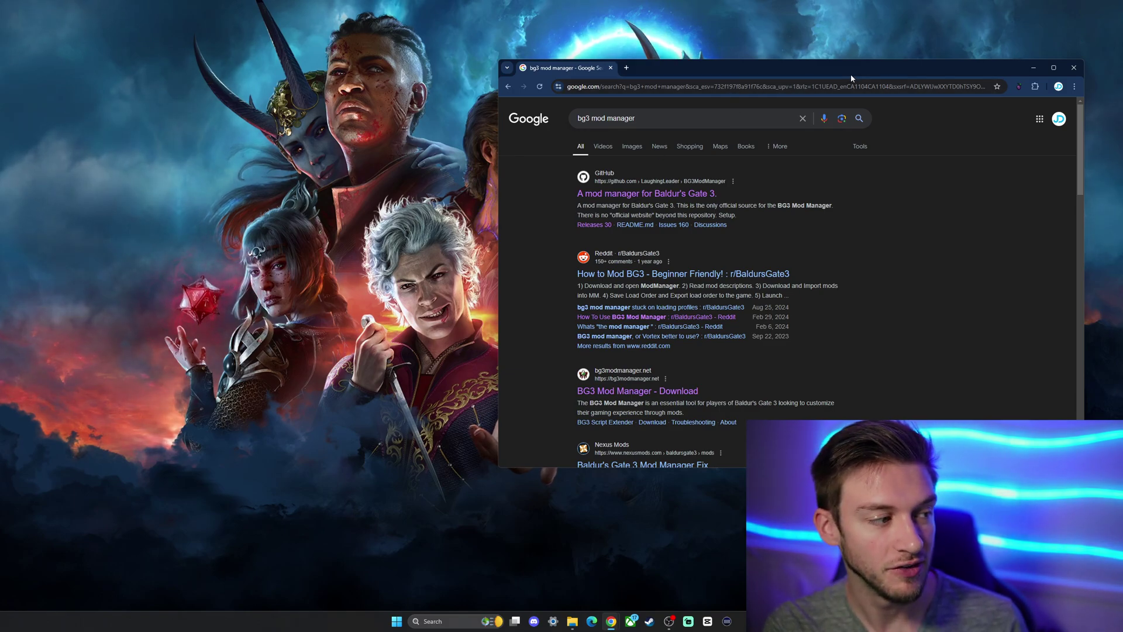
{"action": "left_click_drag", "start_coordinate": [851, 75], "coordinate": [682, 66]}
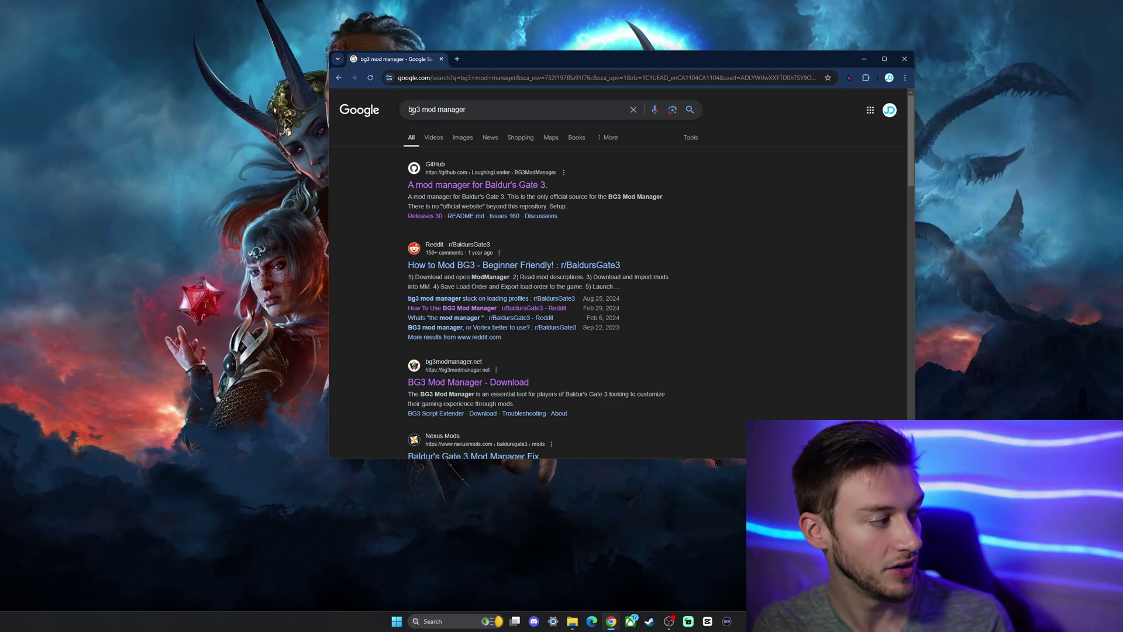
{"action": "left_click", "coordinate": [556, 110]}
{"action": "left_click", "coordinate": [766, 193]}
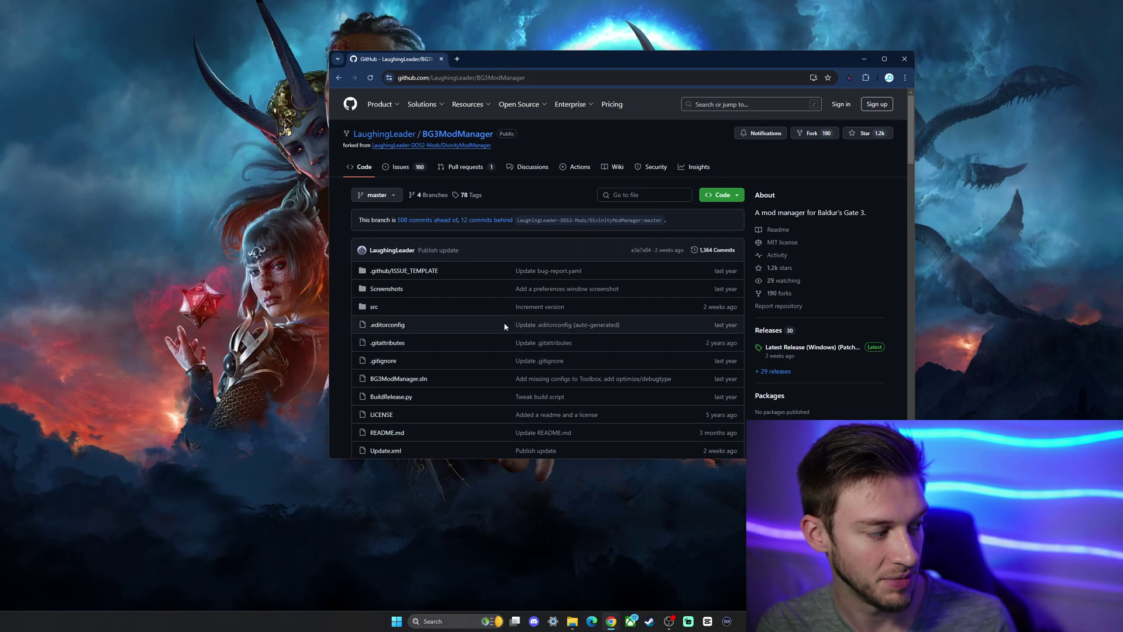
Step: Download BG3ModManager_Latest.zip from the README's Setup section and show the browser's recent downloads
{"action": "scroll", "coordinate": [663, 243], "scroll_direction": "down", "scroll_amount": 4}
{"action": "scroll", "coordinate": [663, 243], "scroll_direction": "down", "scroll_amount": 2}
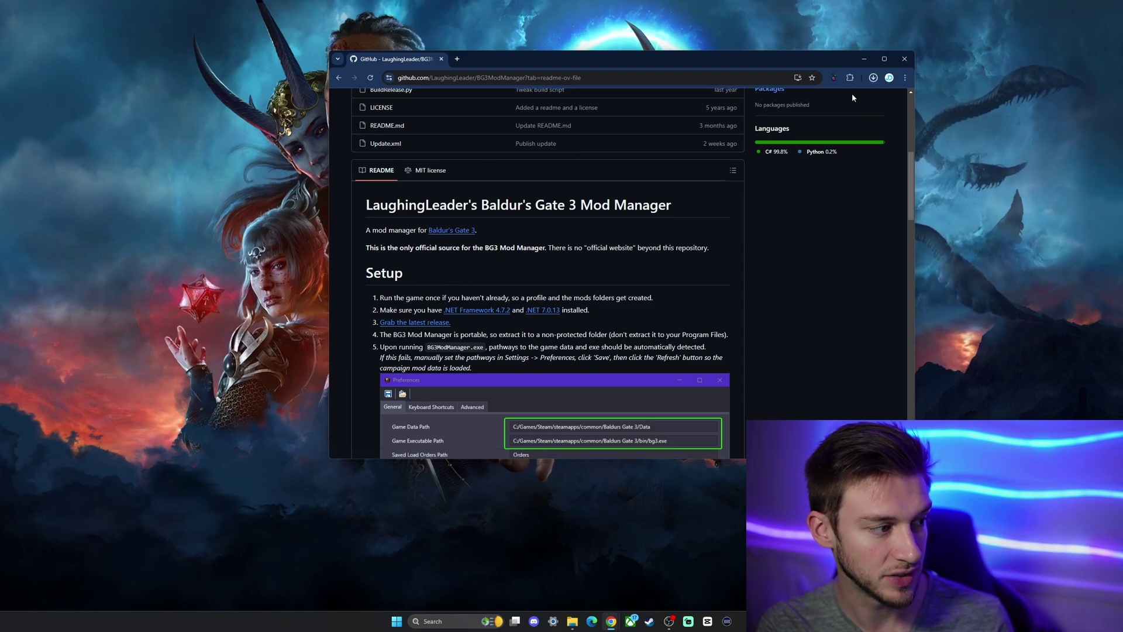
{"action": "left_click", "coordinate": [872, 78]}
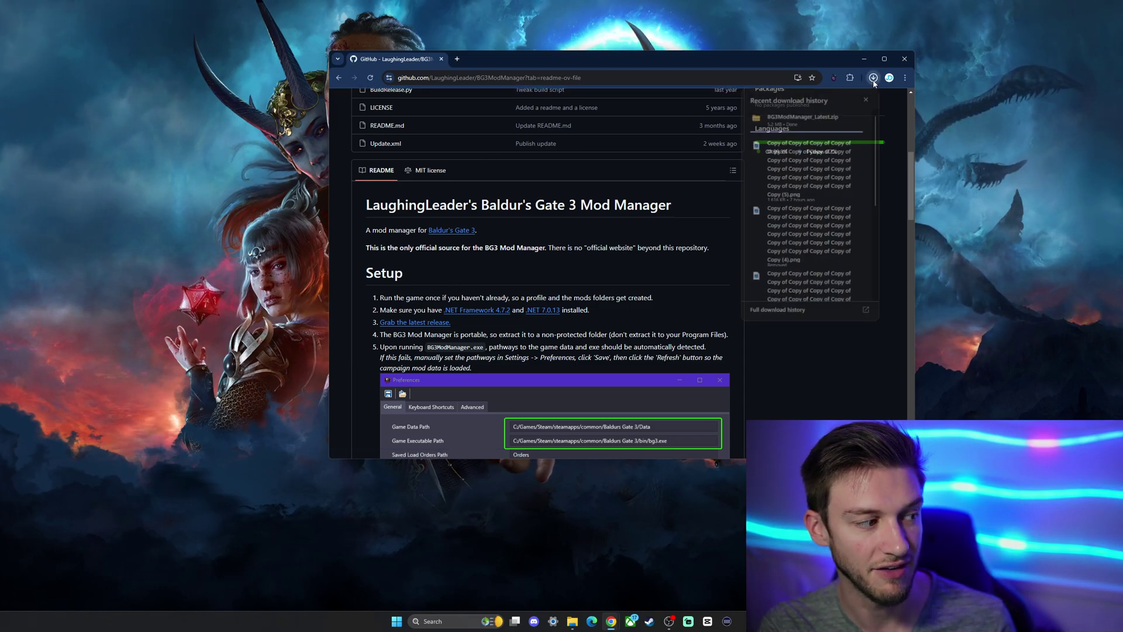
Step: Extract the BG3ModManager_Latest zip archive inside the Downloads folder in File Explorer
{"action": "left_click", "coordinate": [575, 622]}
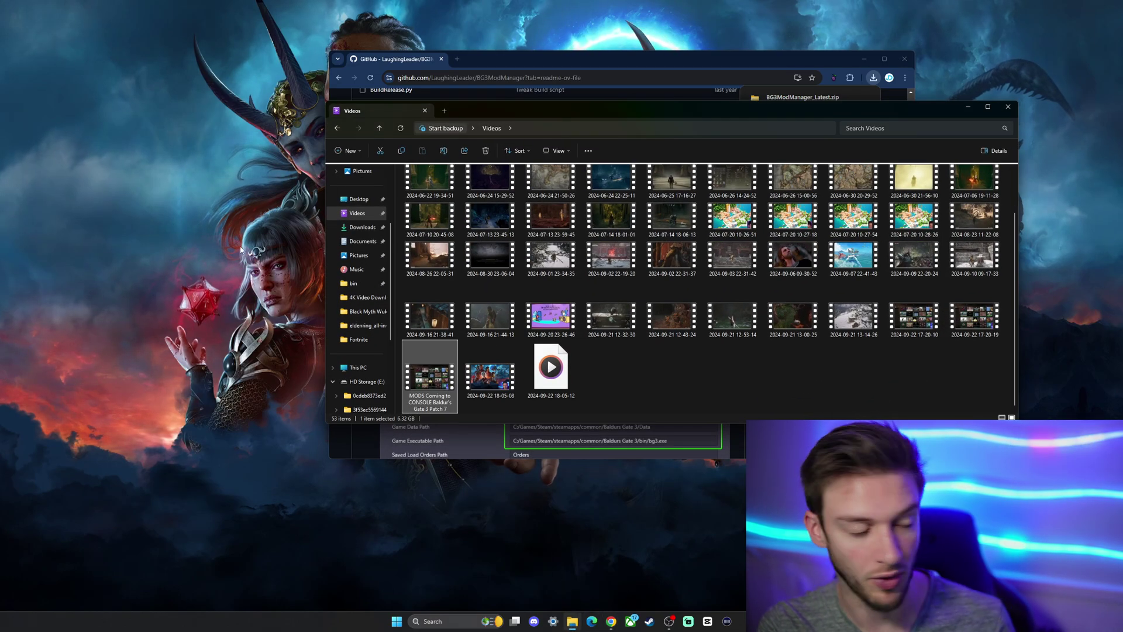
{"action": "left_click", "coordinate": [361, 228]}
{"action": "left_click", "coordinate": [413, 205]}
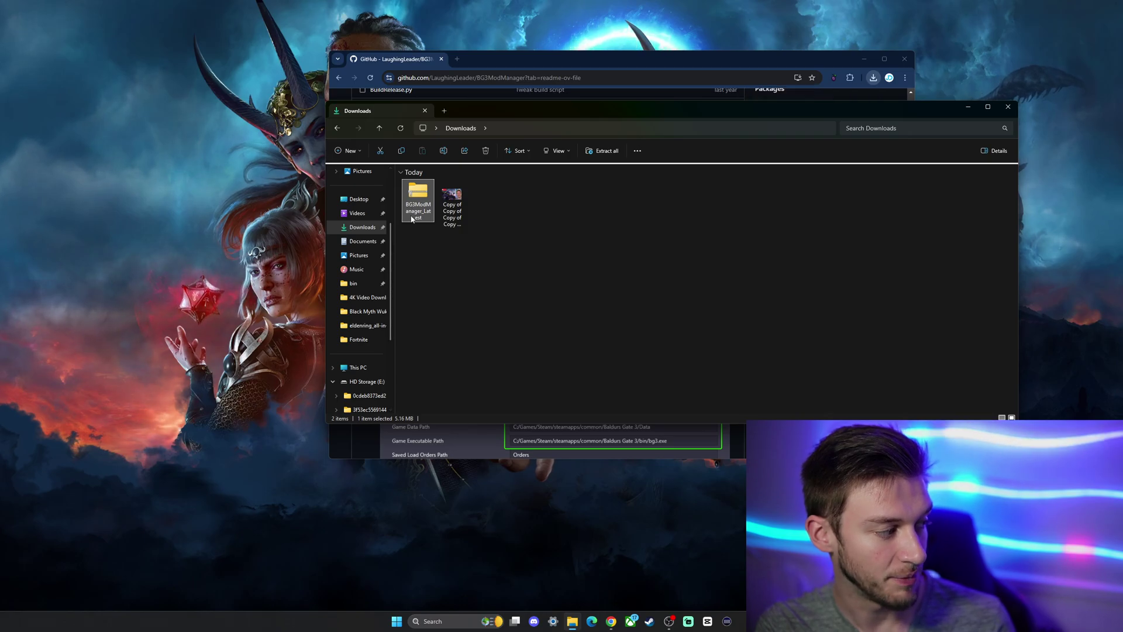
{"action": "right_click", "coordinate": [416, 201]}
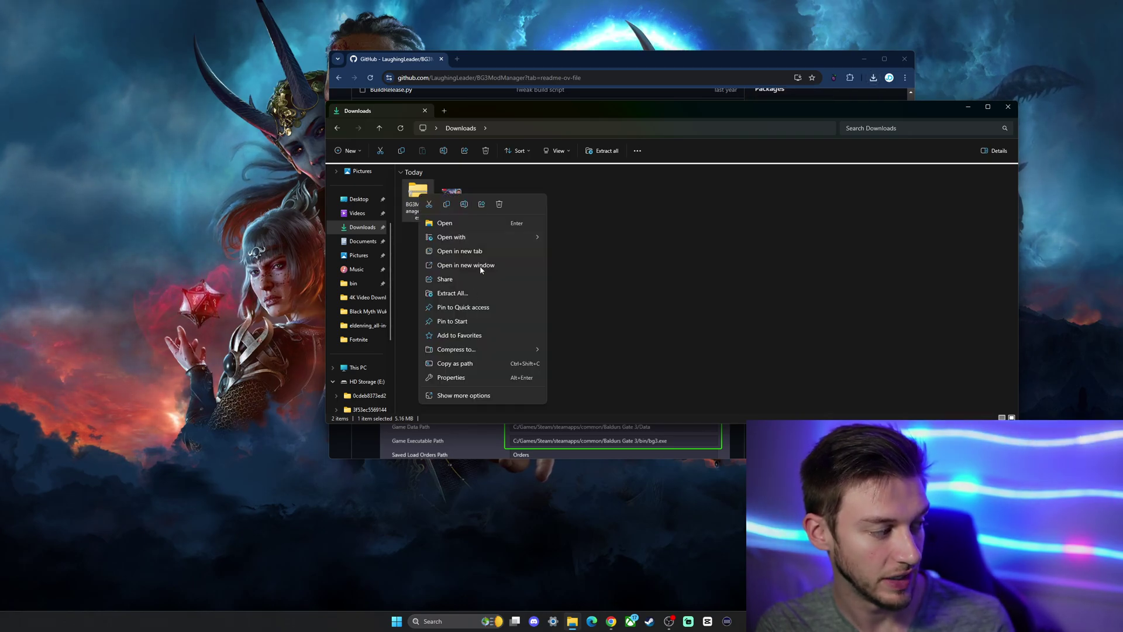
{"action": "left_click", "coordinate": [462, 293]}
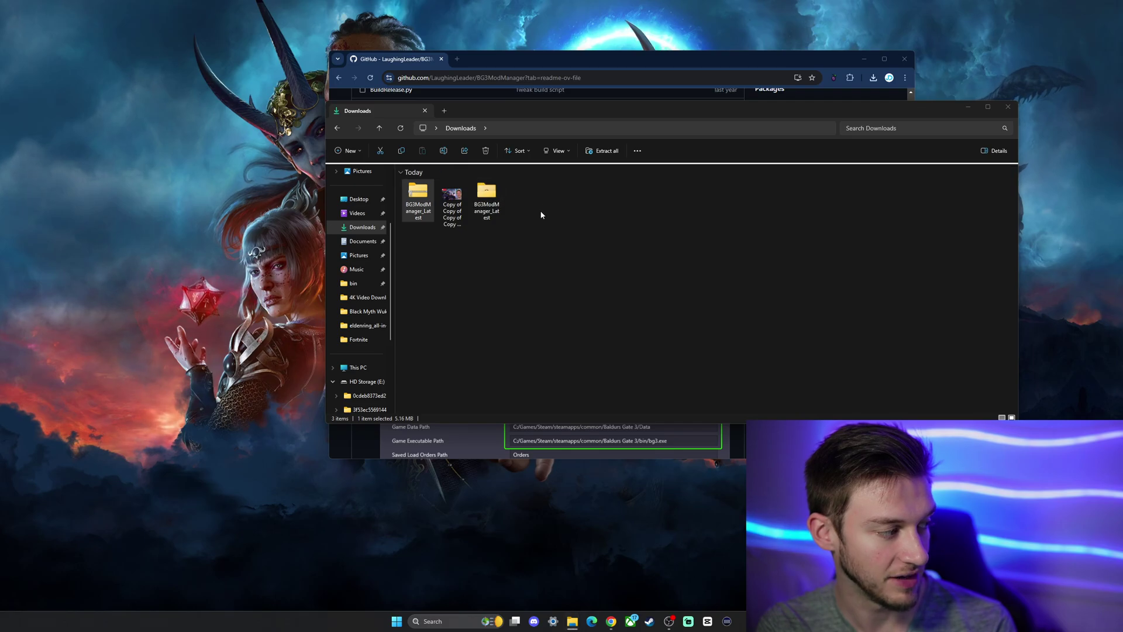
Step: Check the contents of the extracted BG3ModManager_Latest folder and delete that folder from Downloads
{"action": "double_click", "coordinate": [486, 196]}
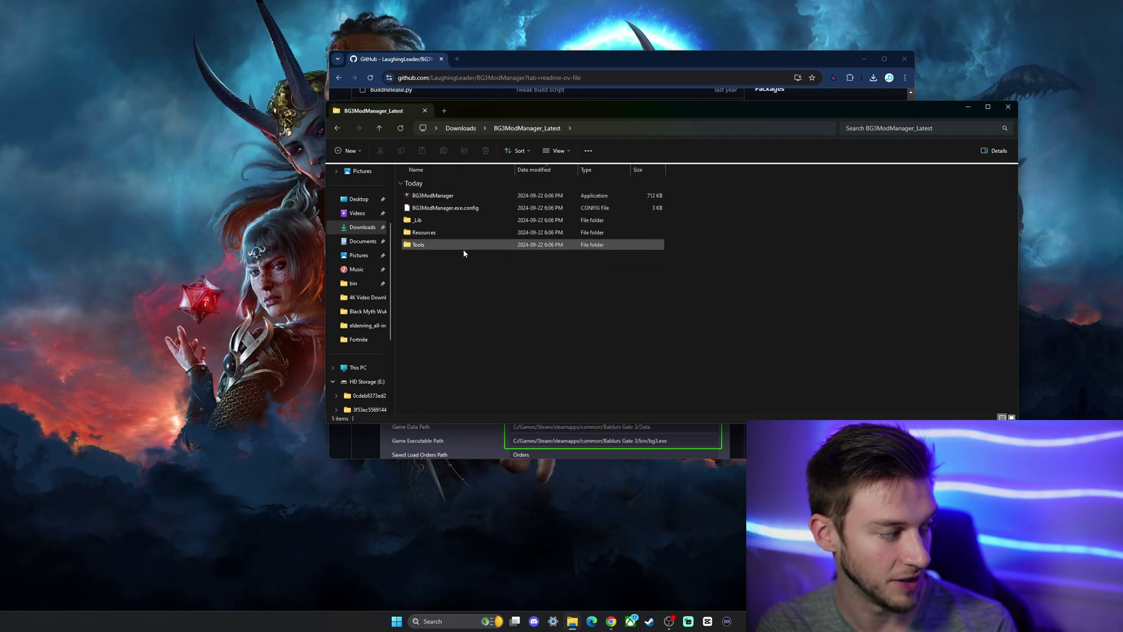
{"action": "key", "text": "alt+Left"}
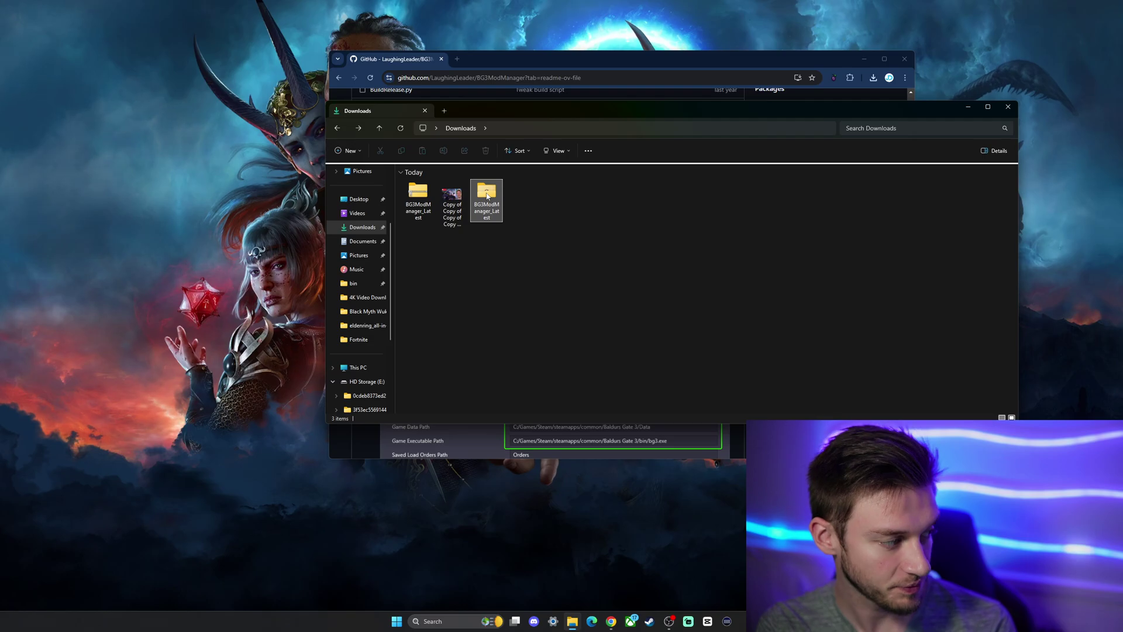
{"action": "right_click", "coordinate": [487, 196]}
{"action": "left_click", "coordinate": [548, 204]}
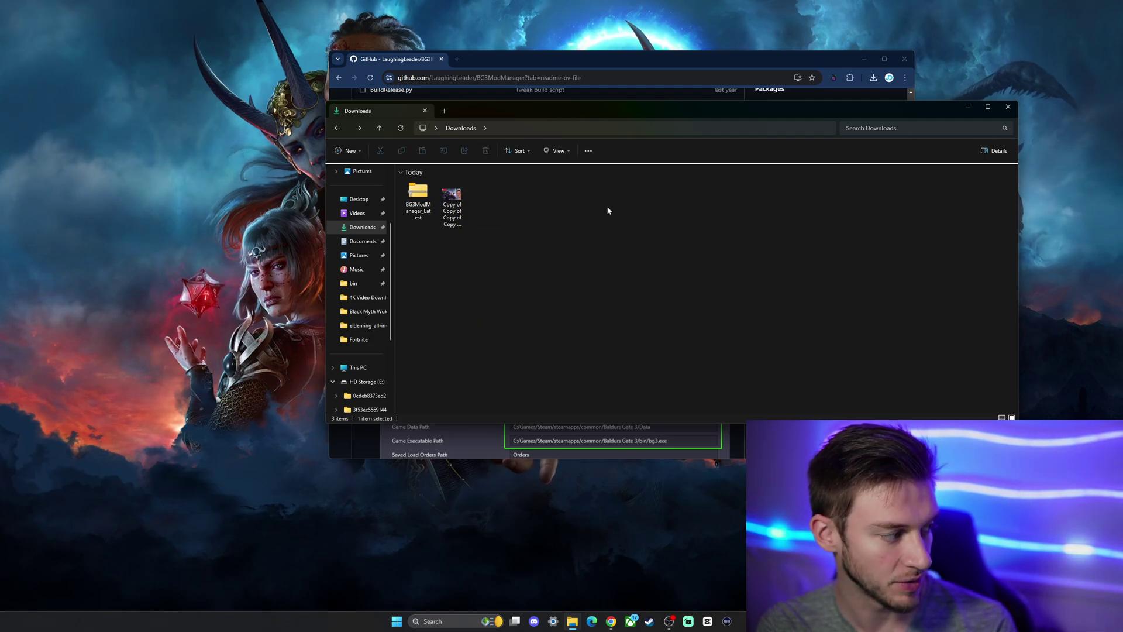
Step: Open the existing BG3ModManager_Latest folder in Documents
{"action": "left_click", "coordinate": [363, 242]}
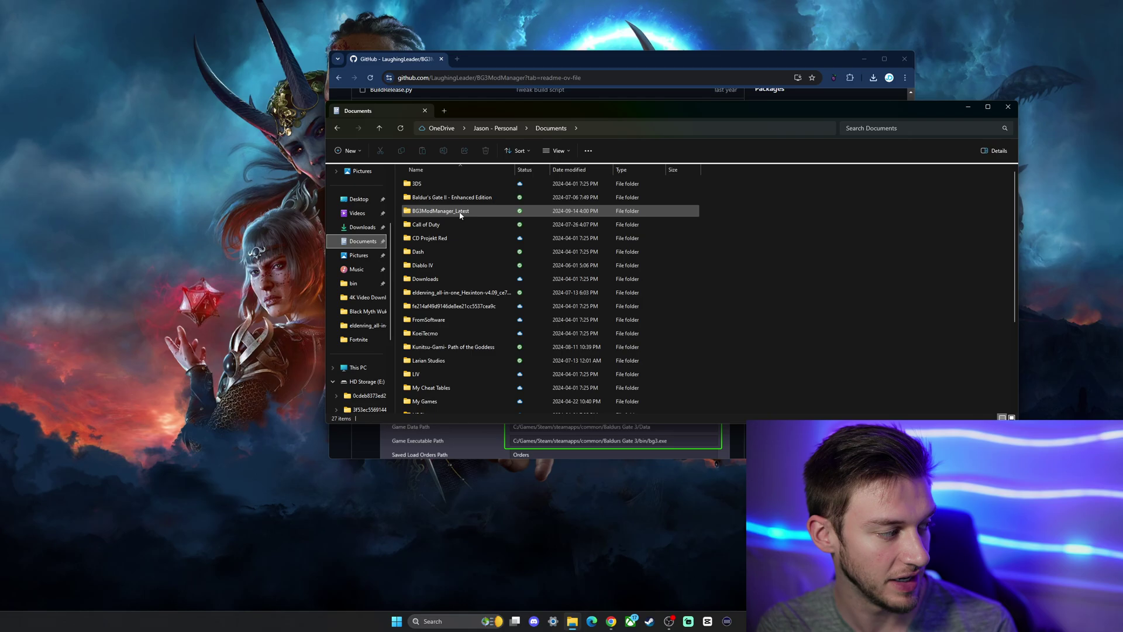
{"action": "double_click", "coordinate": [461, 212]}
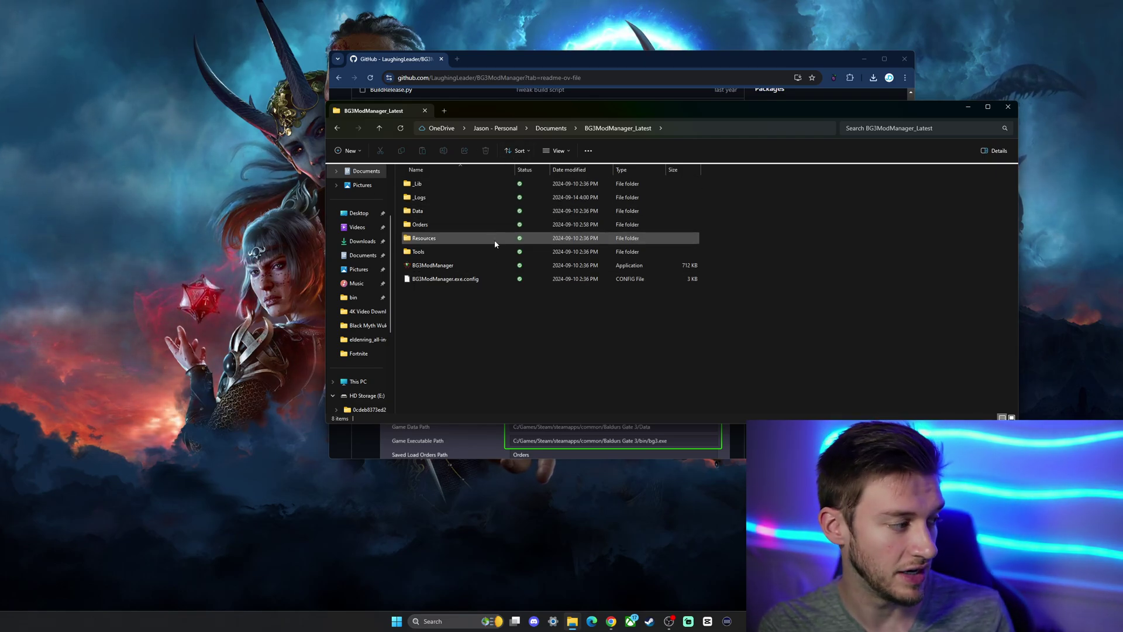
Step: Review the remaining setup instructions in the GitHub README and move the browser window out of the way
{"action": "left_click", "coordinate": [549, 73]}
{"action": "scroll", "coordinate": [547, 264], "scroll_direction": "down", "scroll_amount": 3}
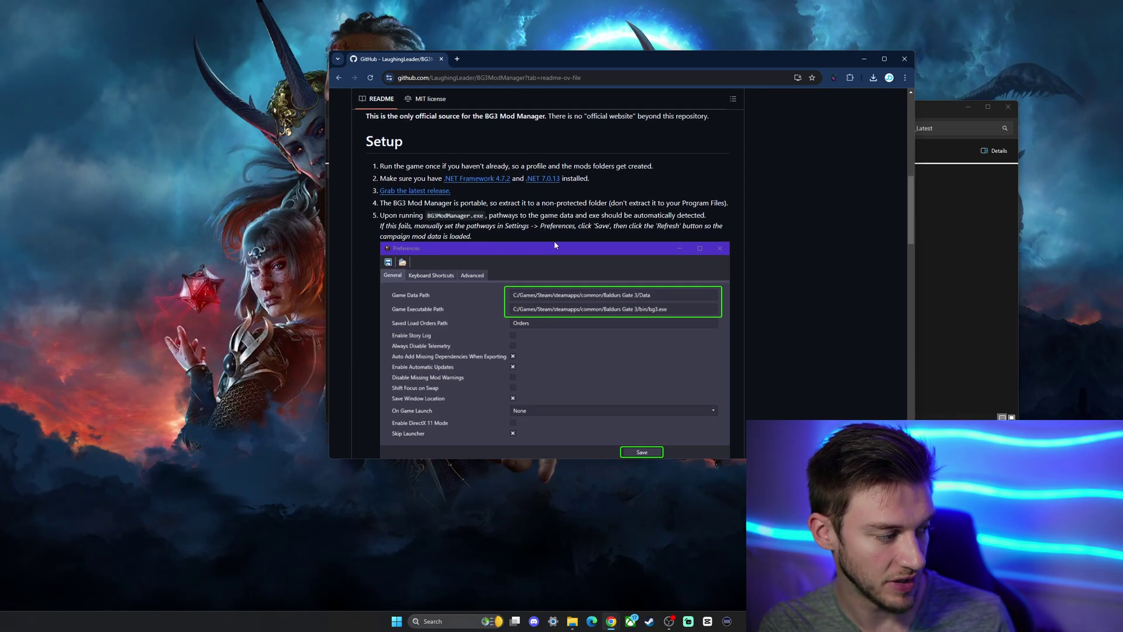
{"action": "scroll", "coordinate": [555, 245], "scroll_direction": "down", "scroll_amount": 5}
{"action": "scroll", "coordinate": [612, 262], "scroll_direction": "up", "scroll_amount": 2}
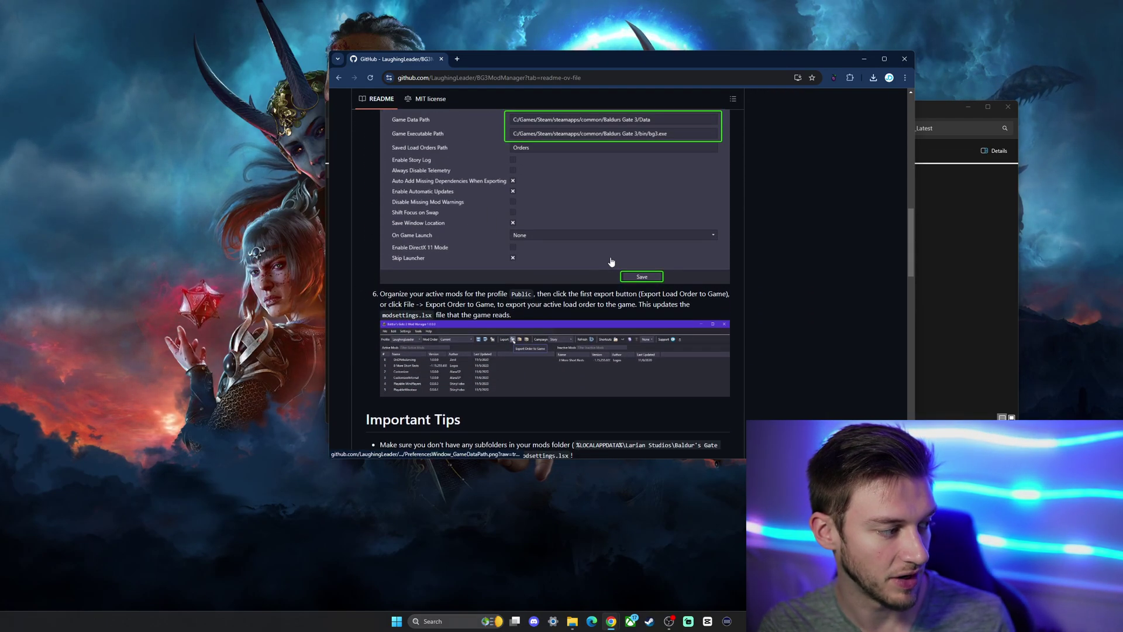
{"action": "scroll", "coordinate": [612, 262], "scroll_direction": "up", "scroll_amount": 10}
{"action": "key", "text": "super+Right"}
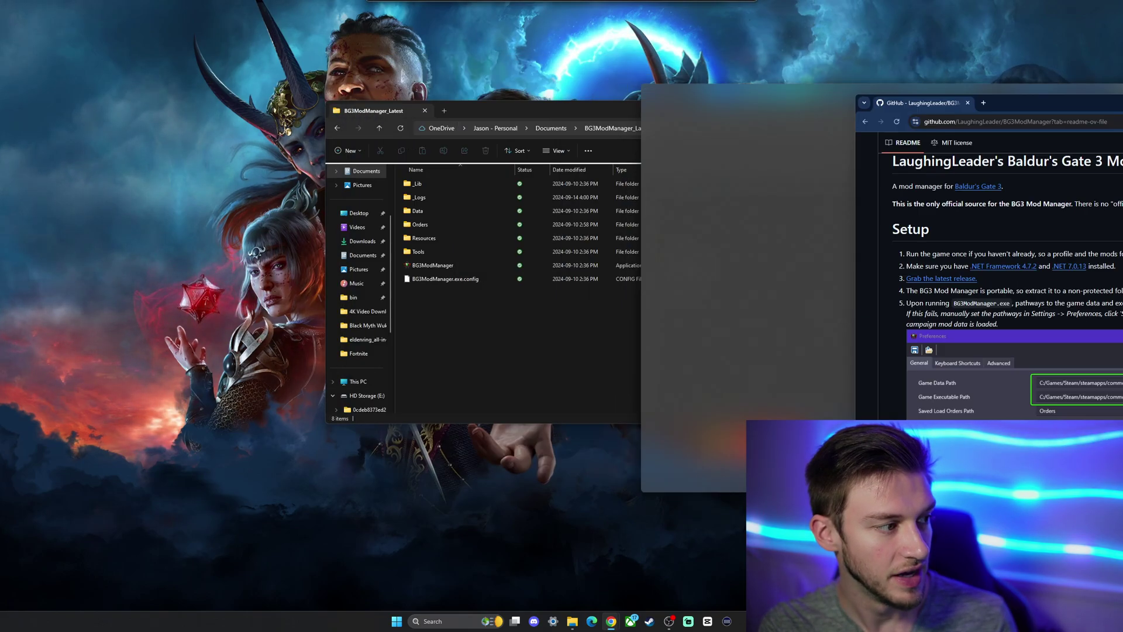
Step: Launch BG3ModManager from its Documents folder and delete the duplicate GutsSword mod file
{"action": "double_click", "coordinate": [490, 268]}
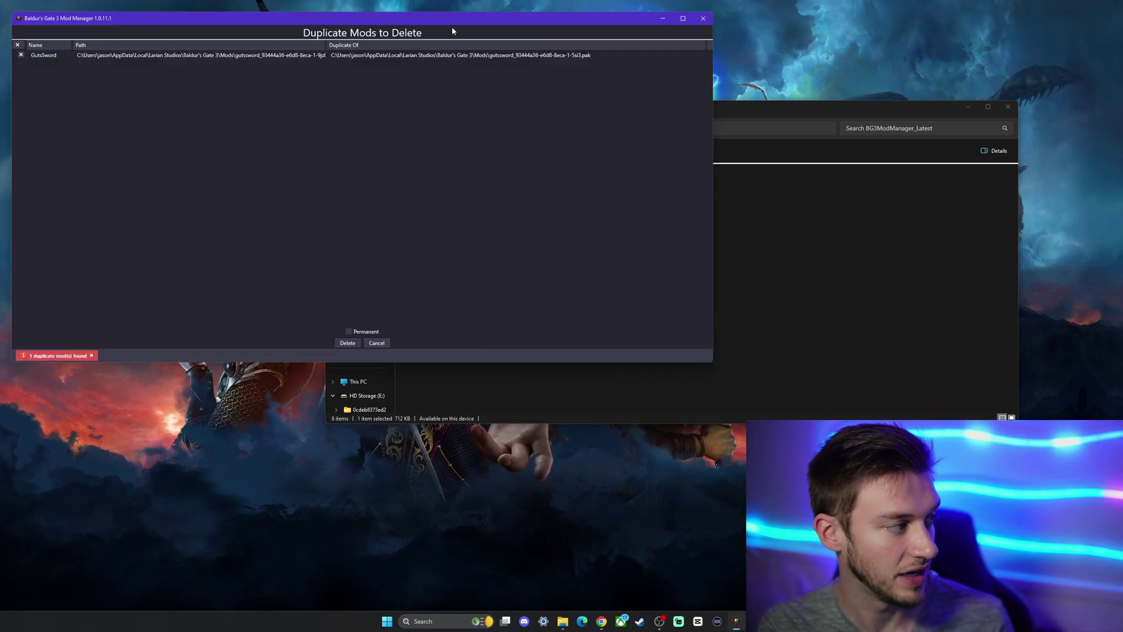
{"action": "left_click_drag", "start_coordinate": [449, 21], "coordinate": [553, 51]}
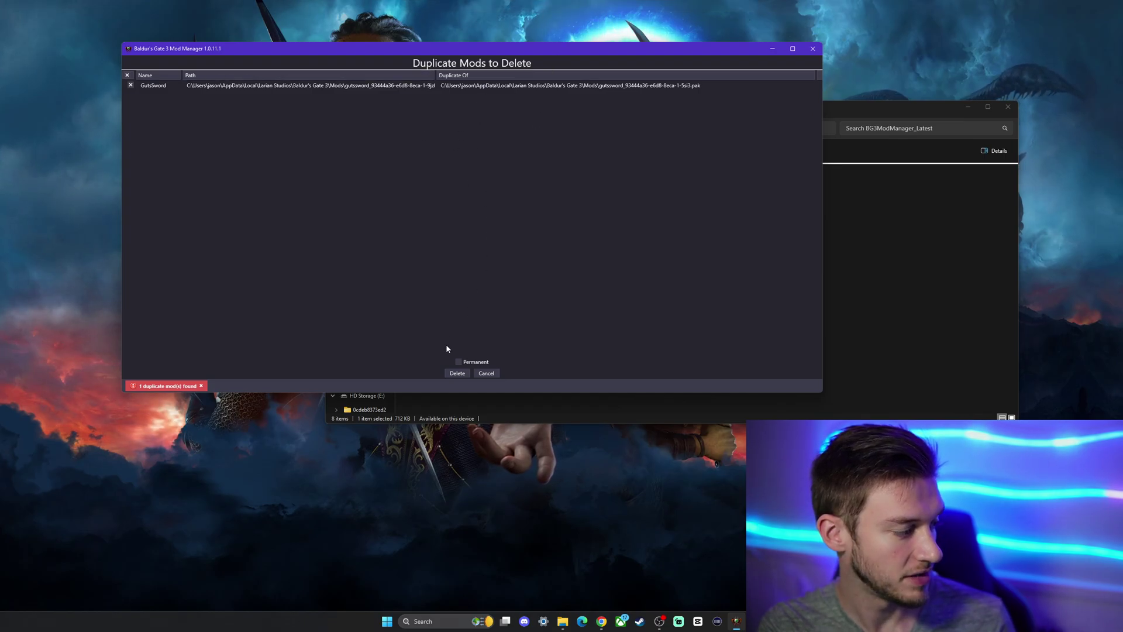
{"action": "left_click", "coordinate": [458, 374]}
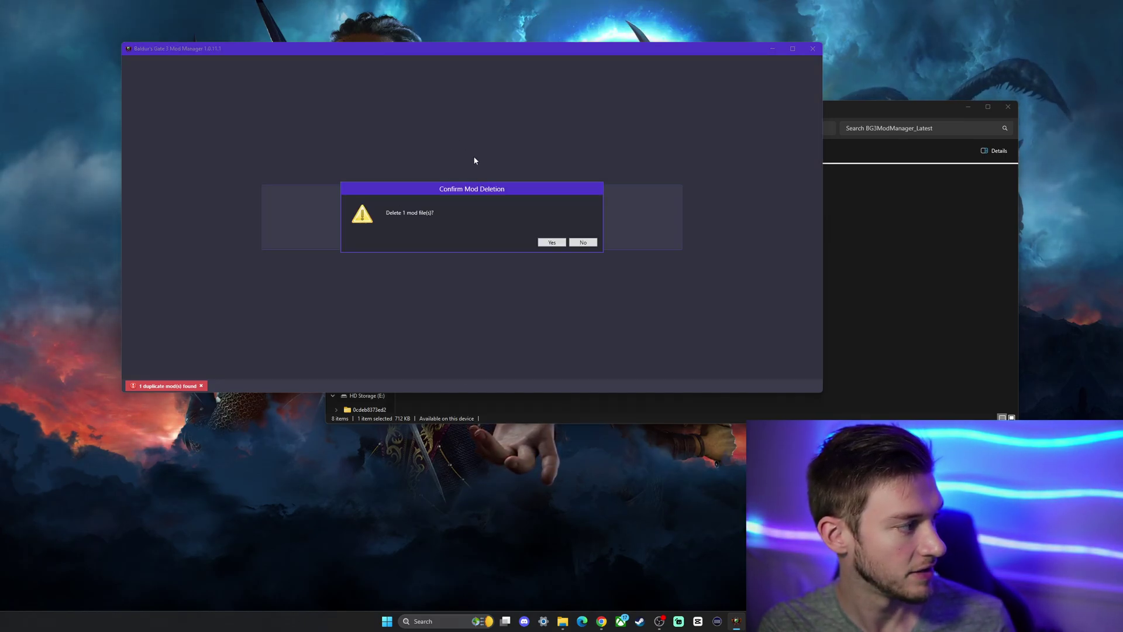
{"action": "left_click", "coordinate": [552, 243]}
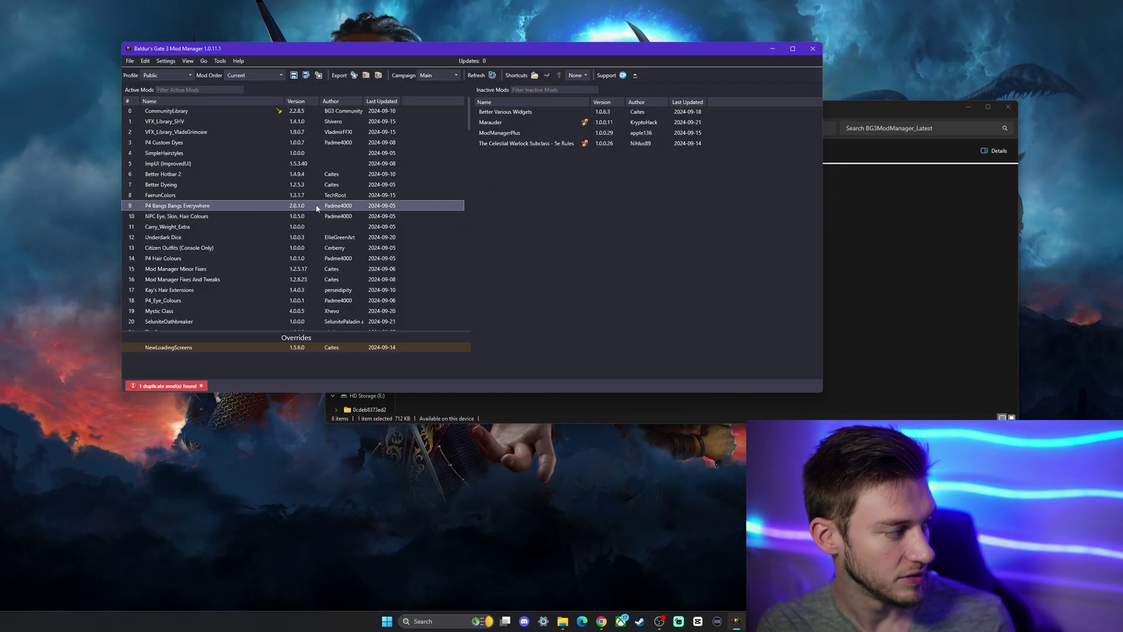
Step: Look through the full list of active mods from start to end
{"action": "scroll", "coordinate": [362, 210], "scroll_direction": "down", "scroll_amount": 20}
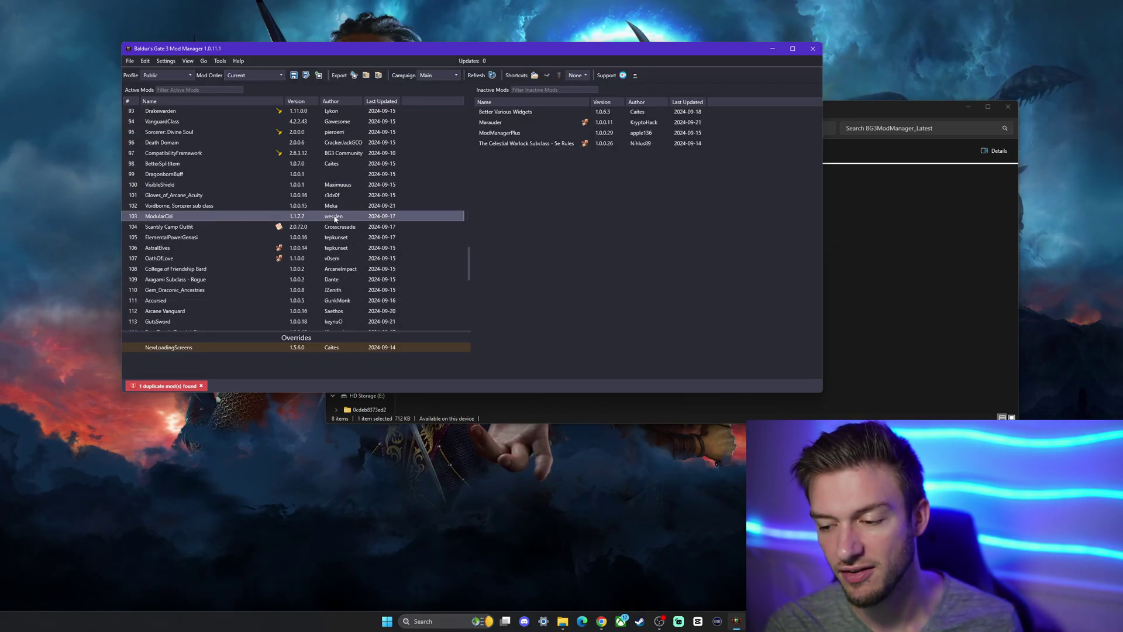
{"action": "scroll", "coordinate": [332, 231], "scroll_direction": "down", "scroll_amount": 2}
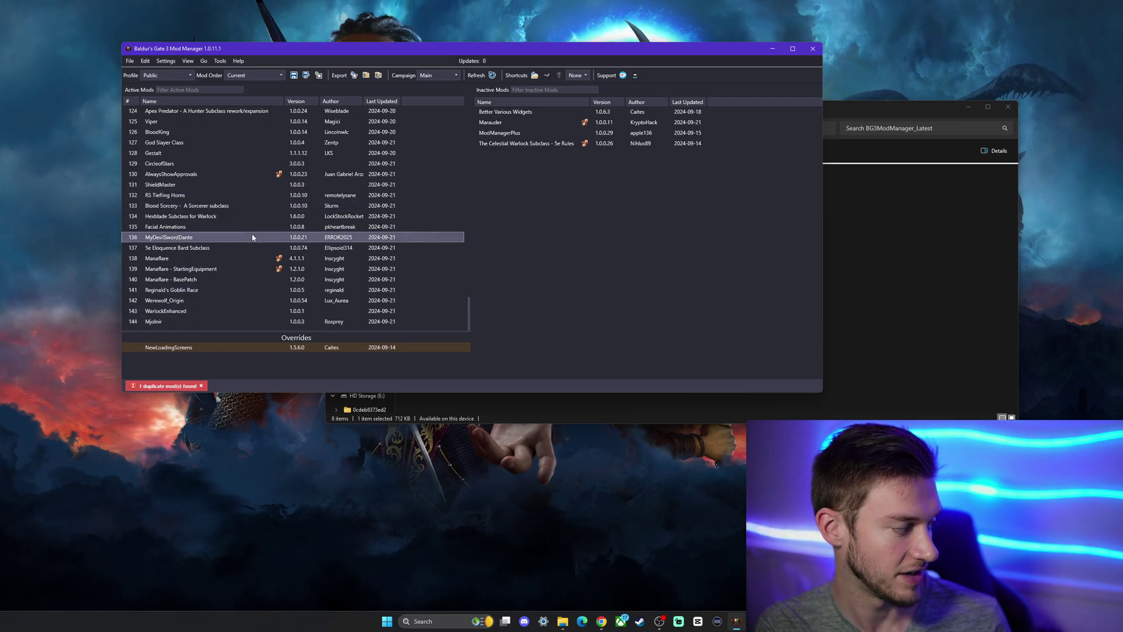
{"action": "scroll", "coordinate": [268, 230], "scroll_direction": "up", "scroll_amount": 20}
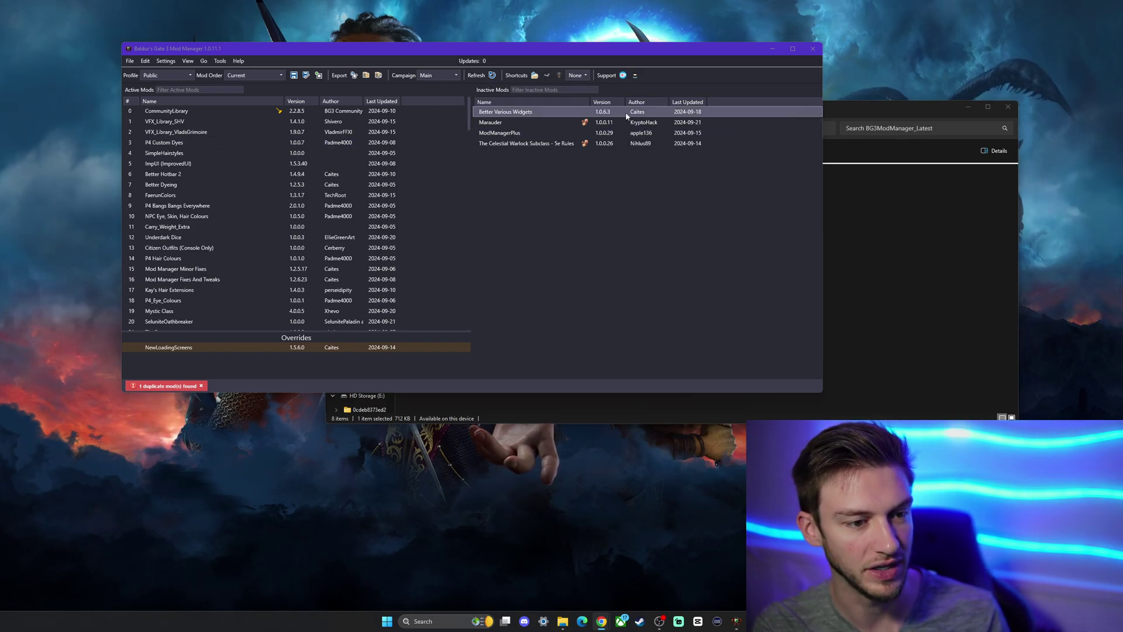
Step: Review the General, Script Extender, Keyboard Shortcuts and Advanced preferences, including the game data and executable paths, and close them
{"action": "left_click", "coordinate": [166, 61]}
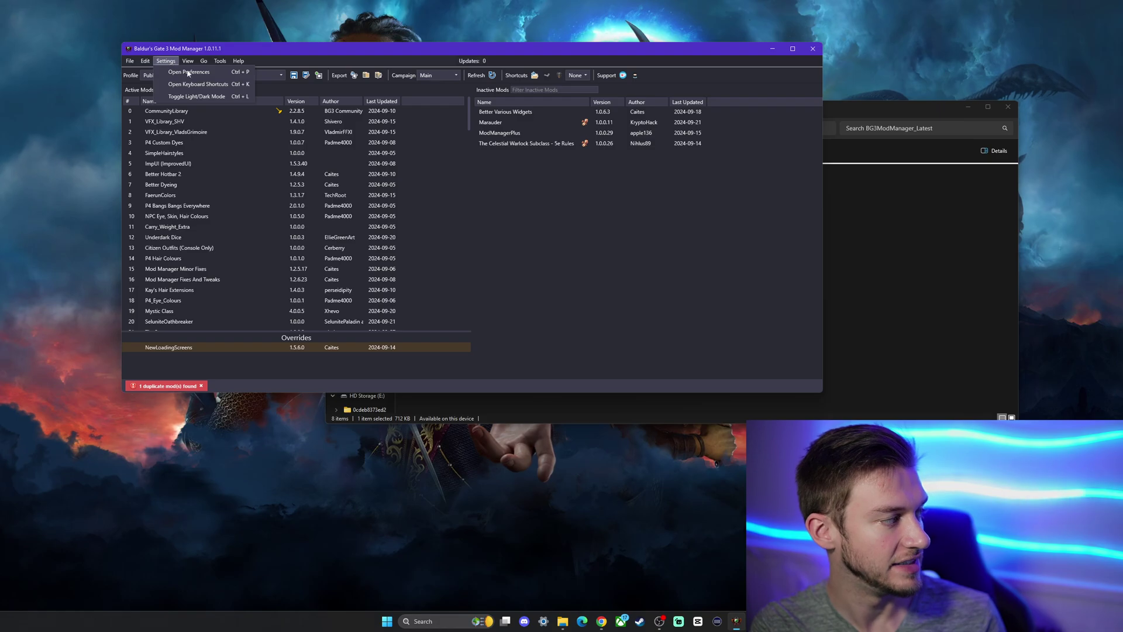
{"action": "left_click", "coordinate": [195, 72]}
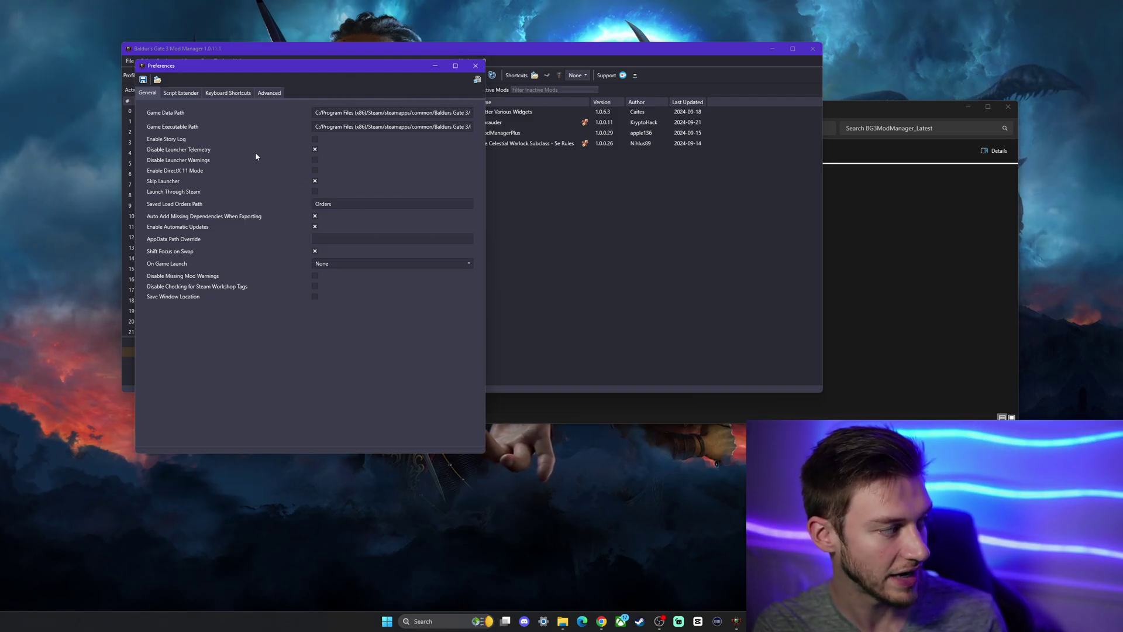
{"action": "left_click", "coordinate": [189, 92]}
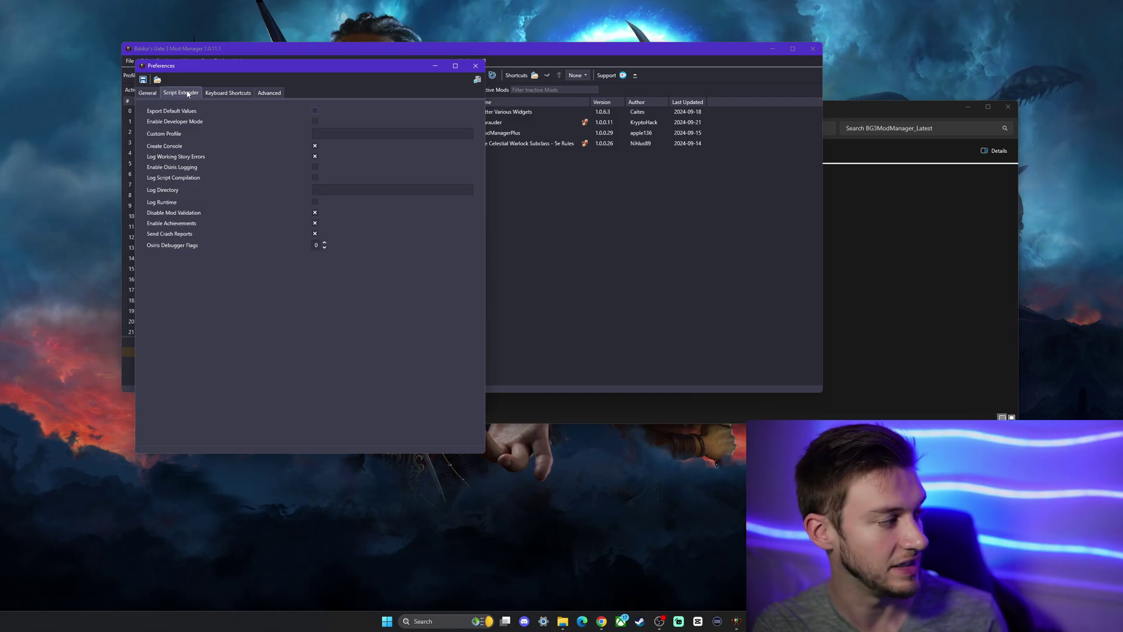
{"action": "left_click", "coordinate": [225, 92]}
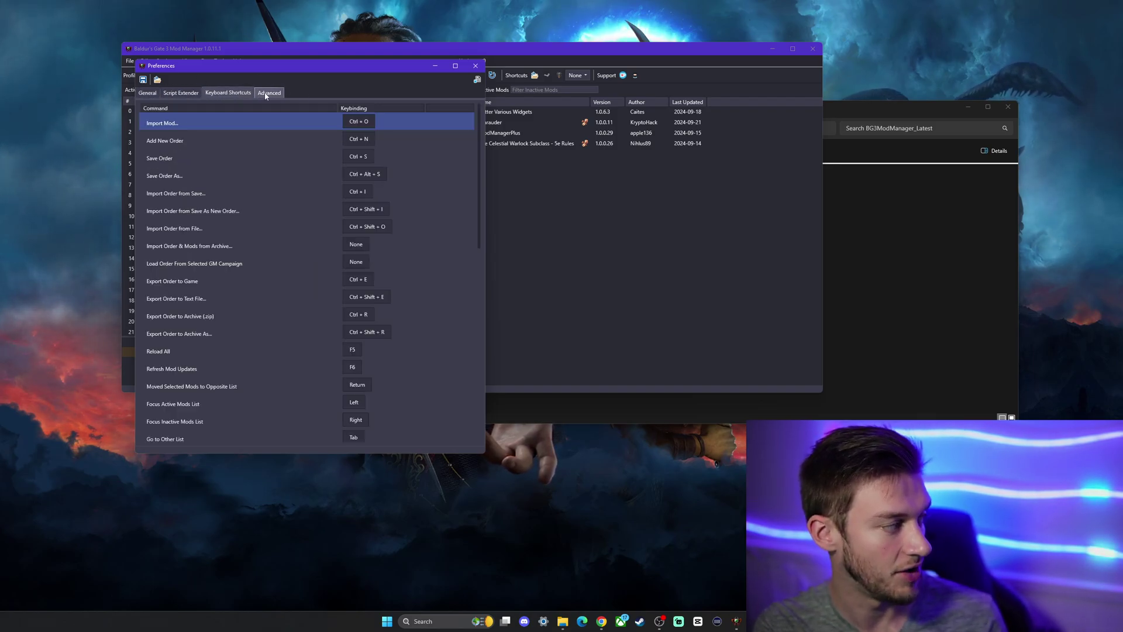
{"action": "left_click", "coordinate": [267, 94]}
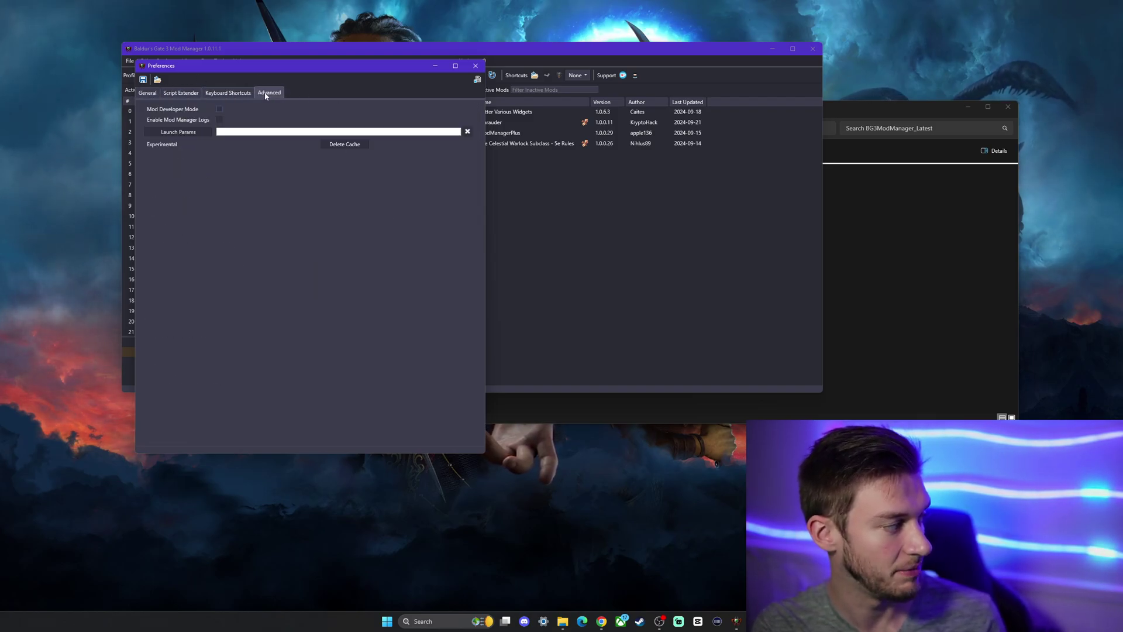
{"action": "left_click", "coordinate": [475, 66]}
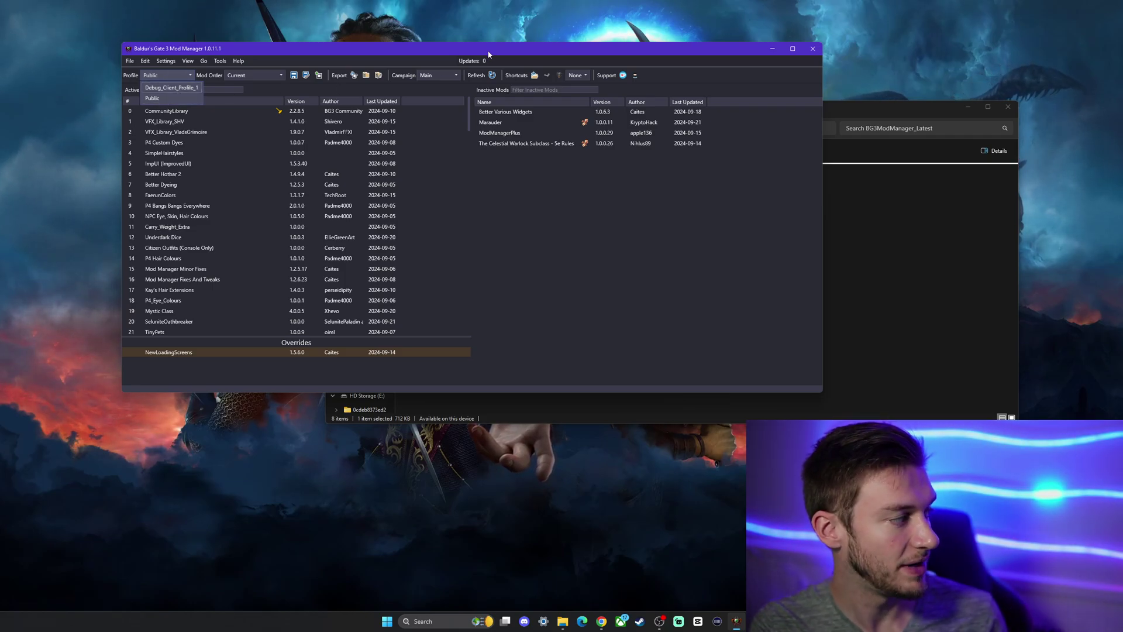
Step: Reposition the mod manager window over the desktop and set the profile to Public
{"action": "left_click_drag", "start_coordinate": [480, 52], "coordinate": [685, 94]}
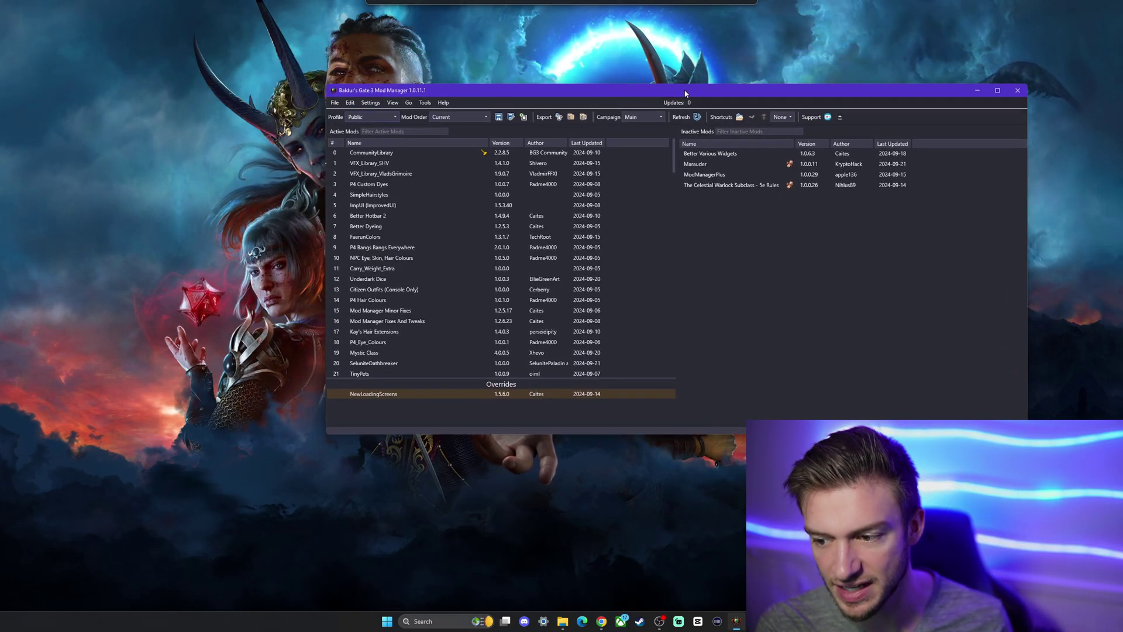
{"action": "left_click", "coordinate": [371, 119]}
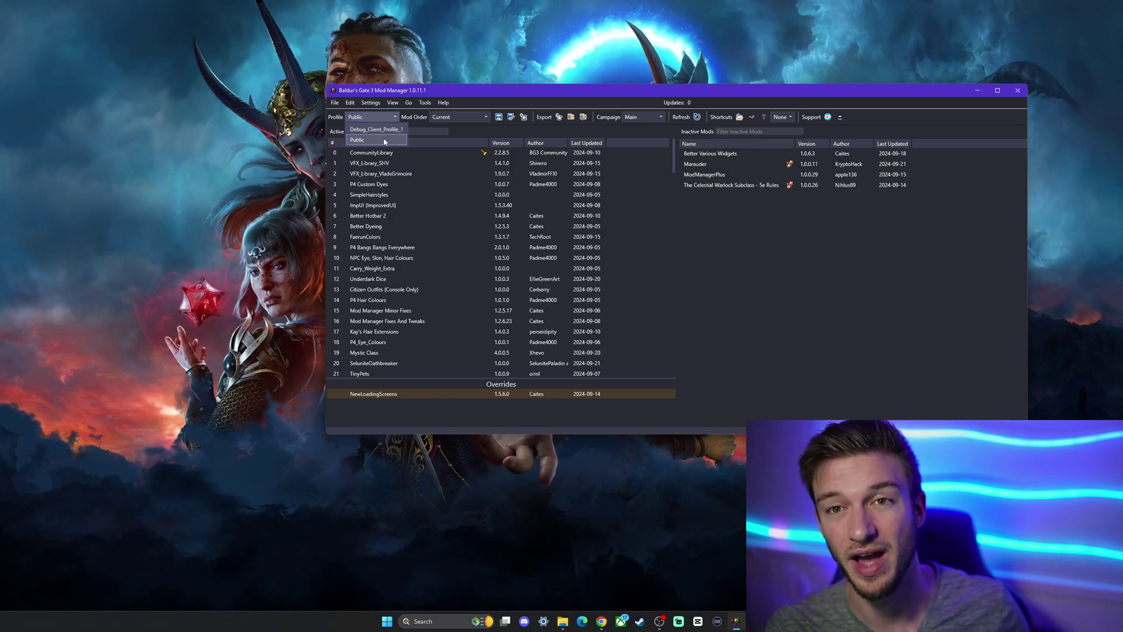
{"action": "left_click", "coordinate": [385, 140]}
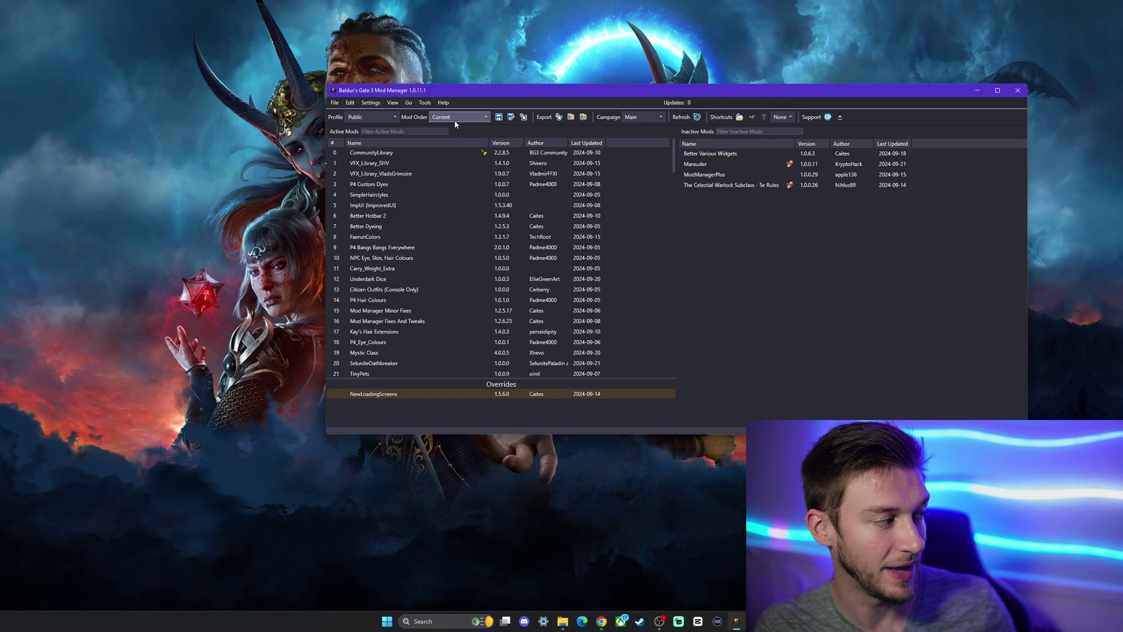
Step: Keep the mod order on Current and check the available campaign options
{"action": "left_click", "coordinate": [456, 117]}
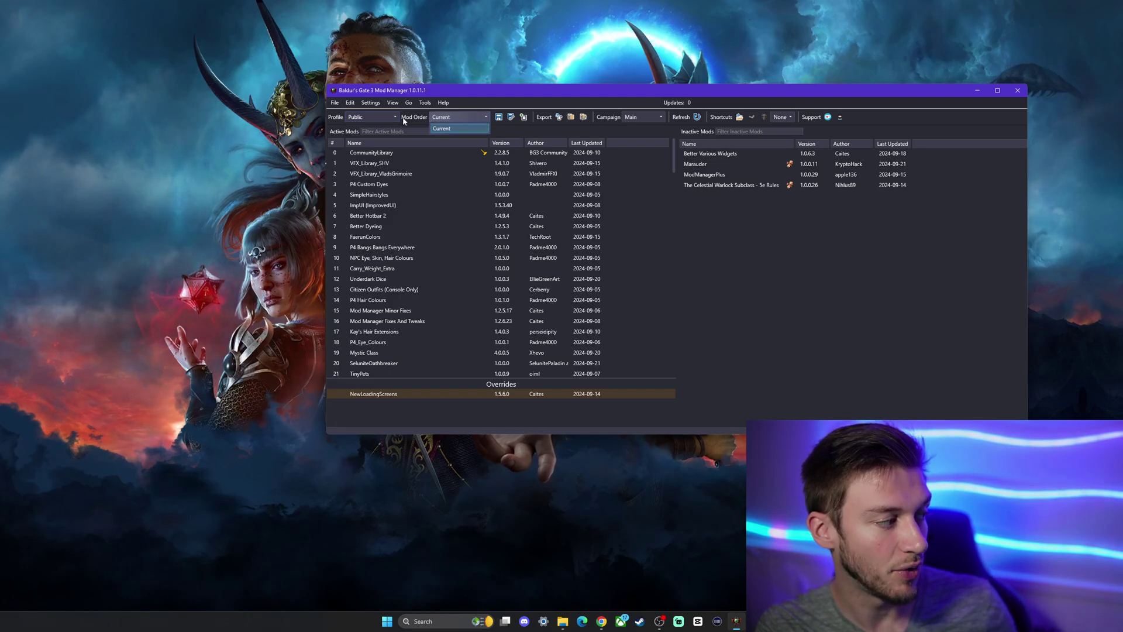
{"action": "left_click", "coordinate": [456, 129]}
{"action": "left_click", "coordinate": [644, 119]}
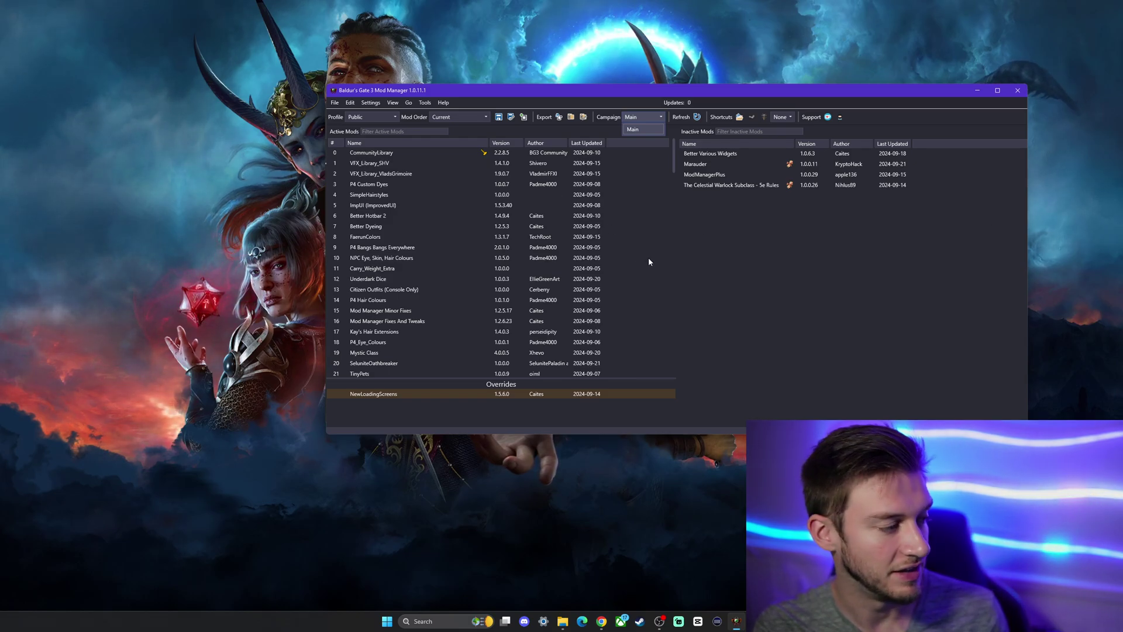
{"action": "left_click", "coordinate": [635, 237]}
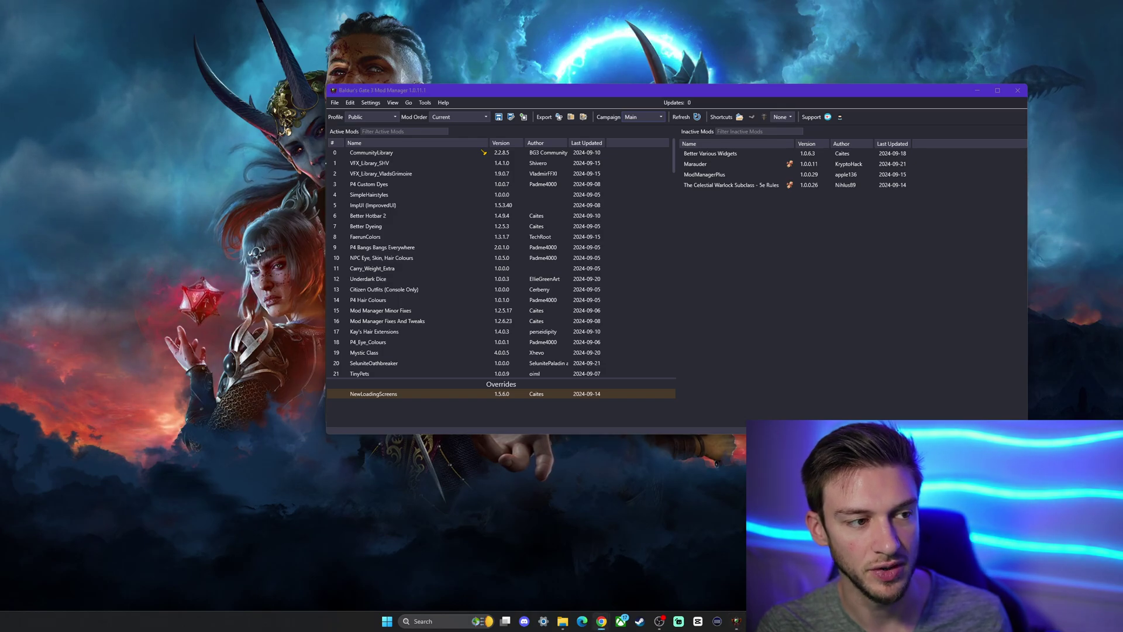
Step: Switch to the Nexus Mods page for Fairy Hairstyle in the browser and open its list of files
{"action": "key", "text": "alt+Tab"}
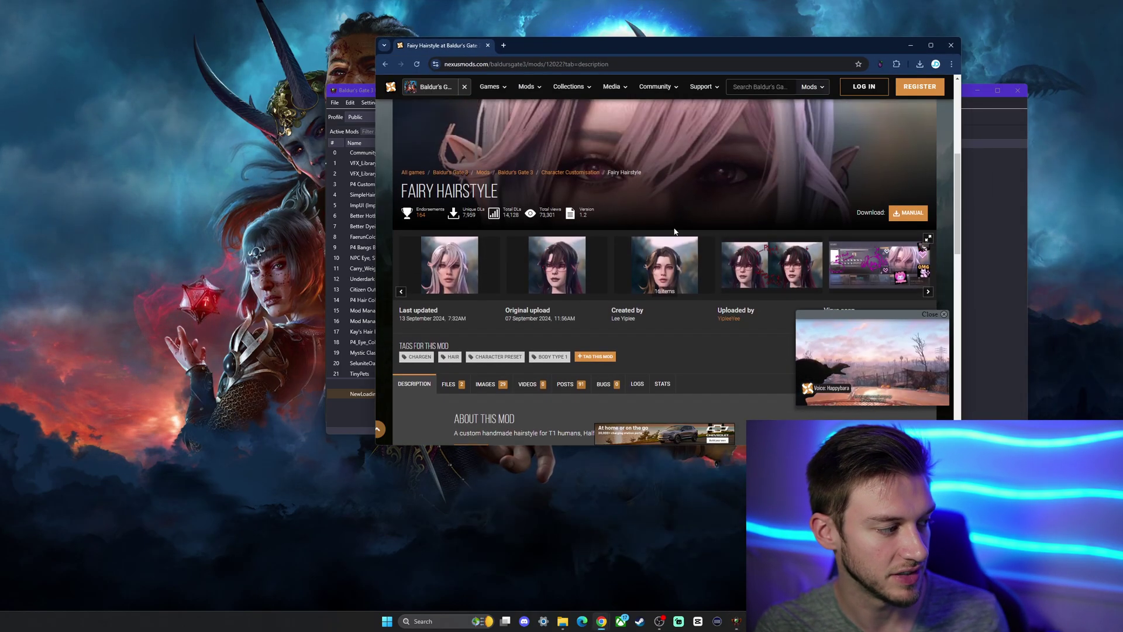
{"action": "scroll", "coordinate": [819, 187], "scroll_direction": "down", "scroll_amount": 2}
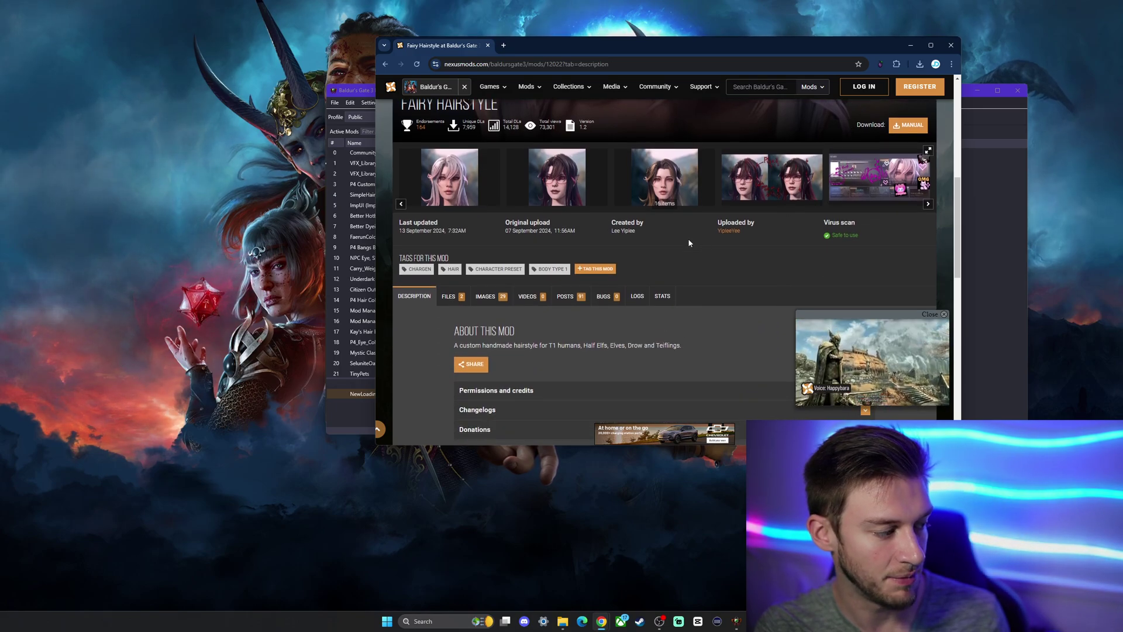
{"action": "scroll", "coordinate": [727, 236], "scroll_direction": "up", "scroll_amount": 2}
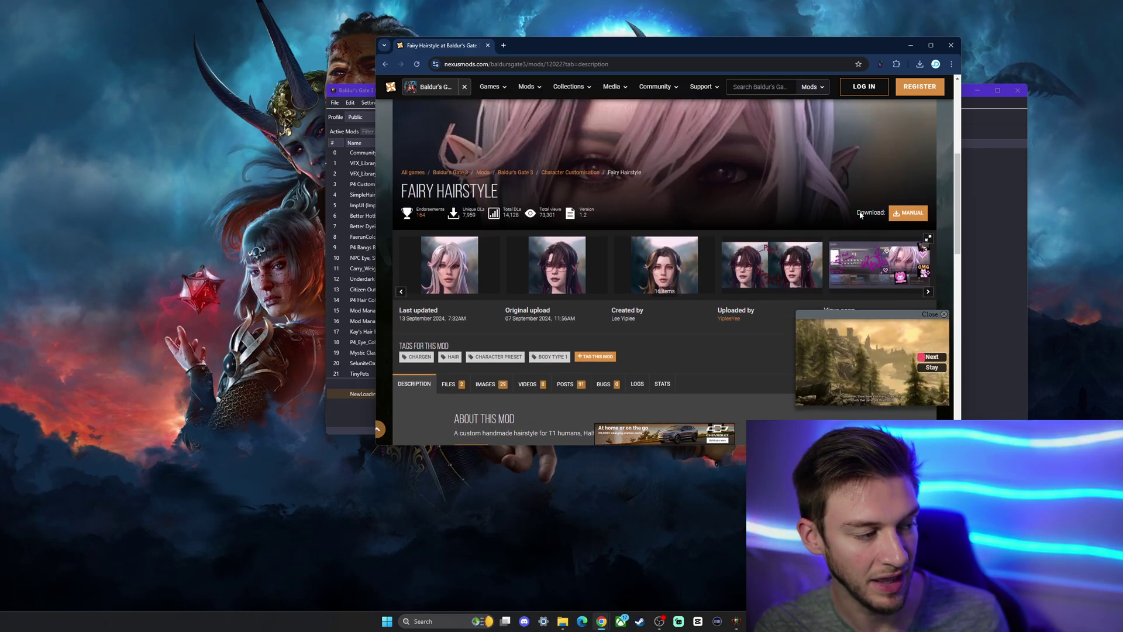
{"action": "left_click", "coordinate": [453, 384]}
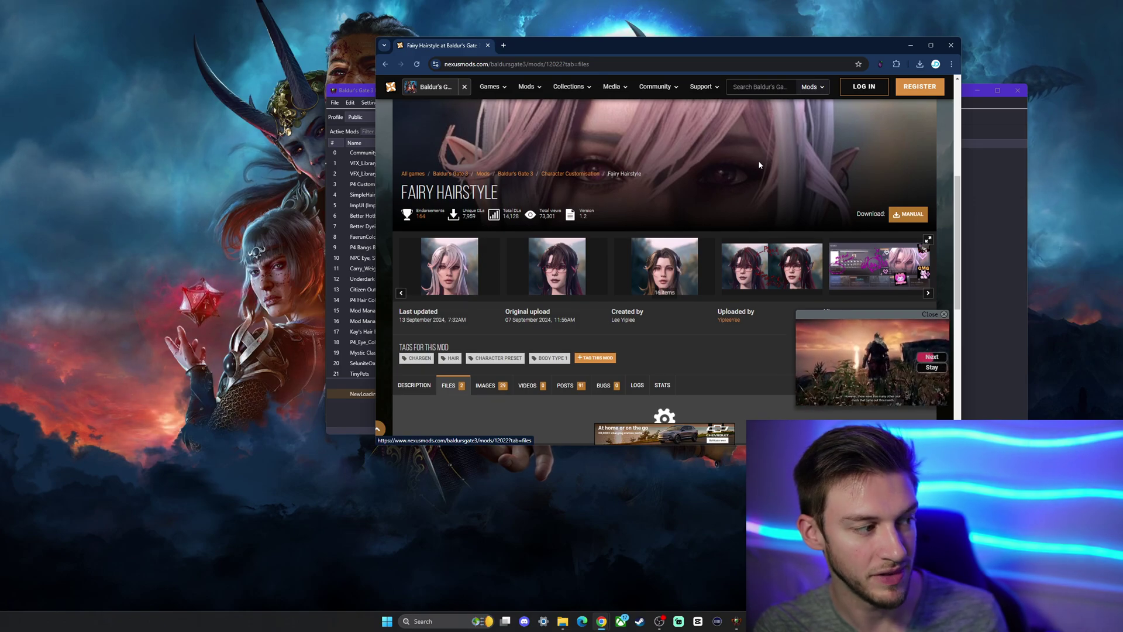
{"action": "scroll", "coordinate": [758, 160], "scroll_direction": "up", "scroll_amount": 4}
{"action": "scroll", "coordinate": [735, 184], "scroll_direction": "down", "scroll_amount": 3}
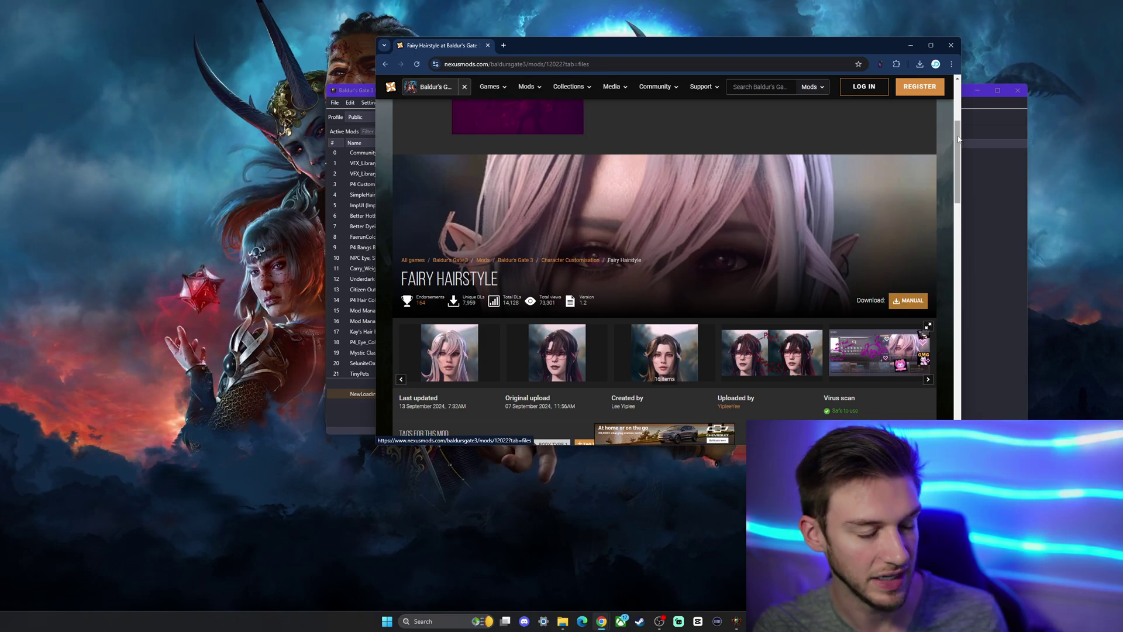
Step: Examine the update dates of the all-time popular Baldur's Gate 3 mods in a separate maximized browser window, and return to the Fairy Hairstyle page
{"action": "left_click", "coordinate": [428, 87], "text": "shift"}
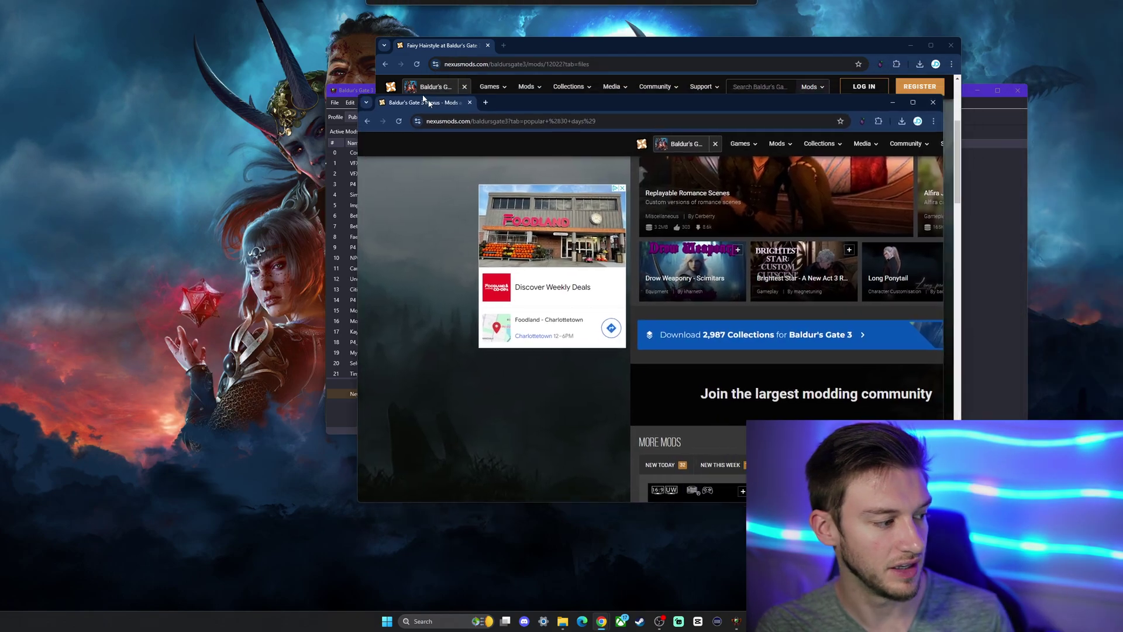
{"action": "double_click", "coordinate": [590, 79]}
{"action": "scroll", "coordinate": [724, 203], "scroll_direction": "down", "scroll_amount": 5}
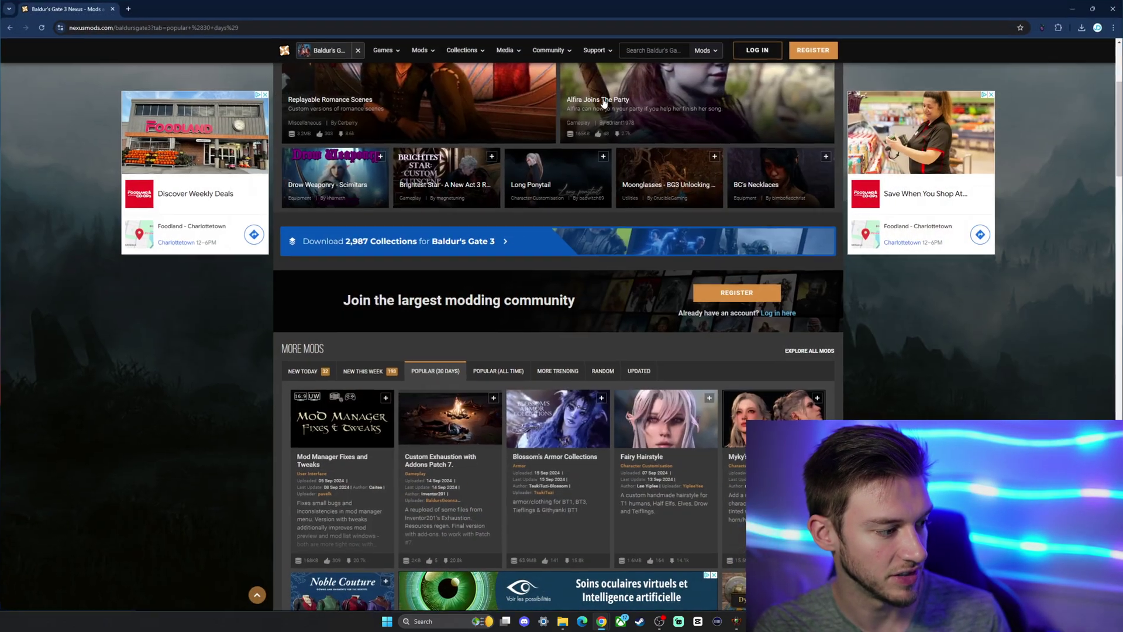
{"action": "scroll", "coordinate": [724, 204], "scroll_direction": "down", "scroll_amount": 1}
{"action": "left_click", "coordinate": [498, 239]}
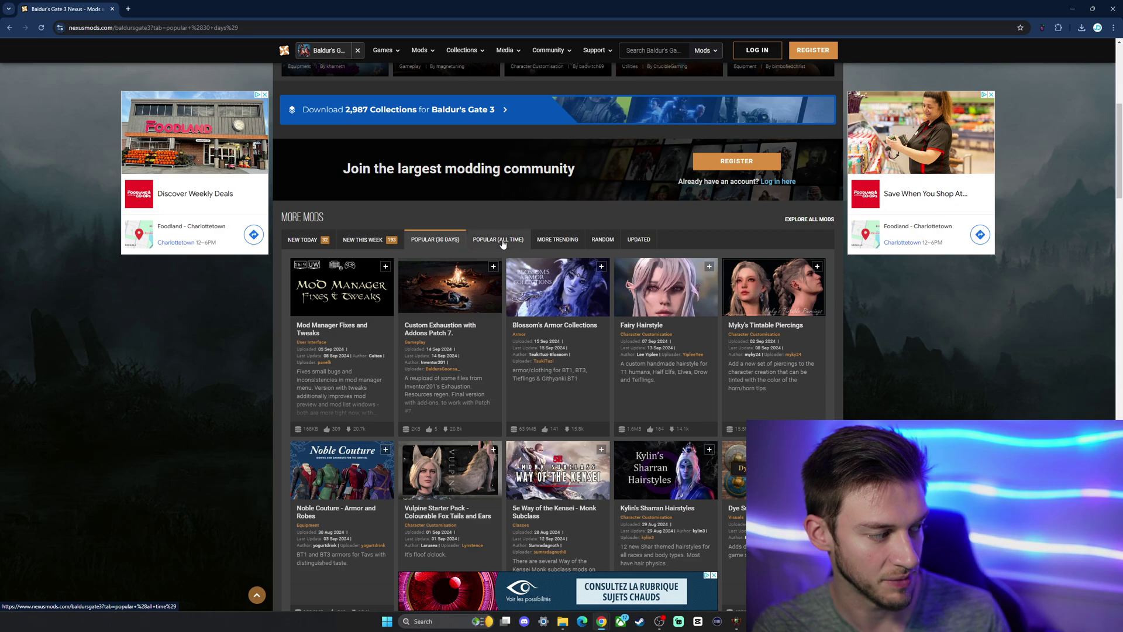
{"action": "scroll", "coordinate": [663, 200], "scroll_direction": "down", "scroll_amount": 1}
{"action": "scroll", "coordinate": [663, 201], "scroll_direction": "down", "scroll_amount": 1}
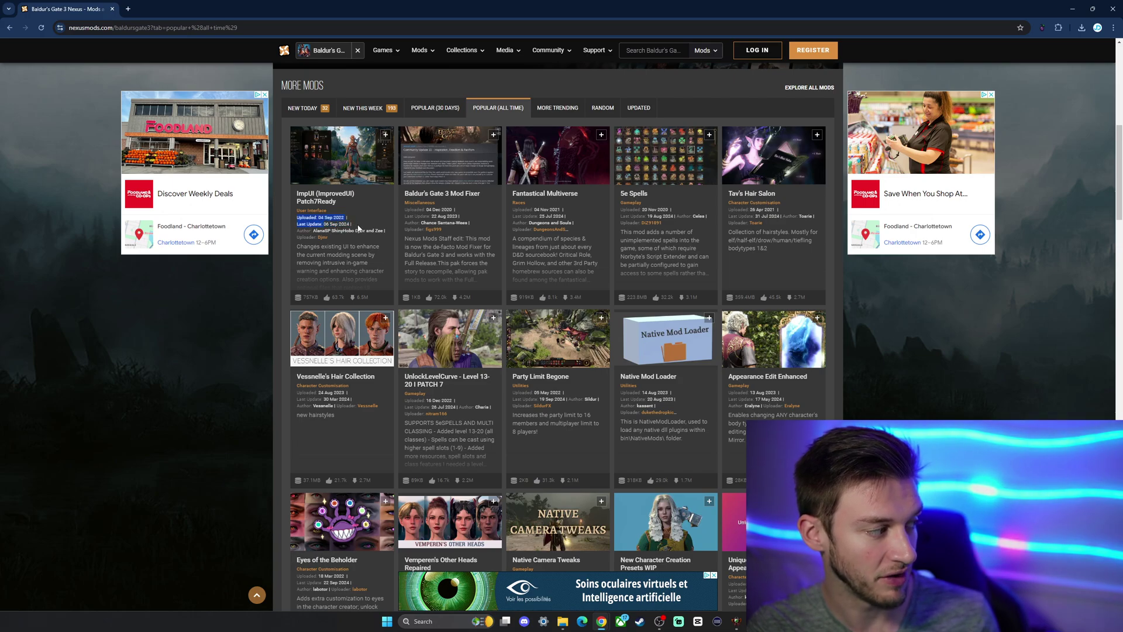
{"action": "left_click", "coordinate": [322, 230]}
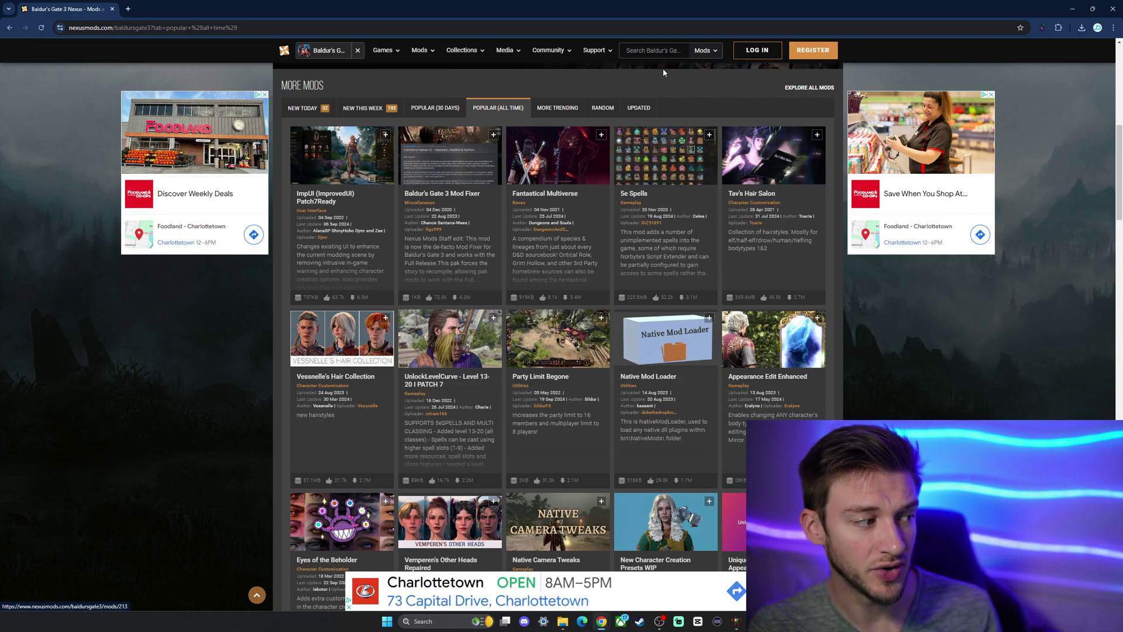
{"action": "left_click_drag", "start_coordinate": [732, 16], "coordinate": [717, 101]}
{"action": "left_click", "coordinate": [840, 203]}
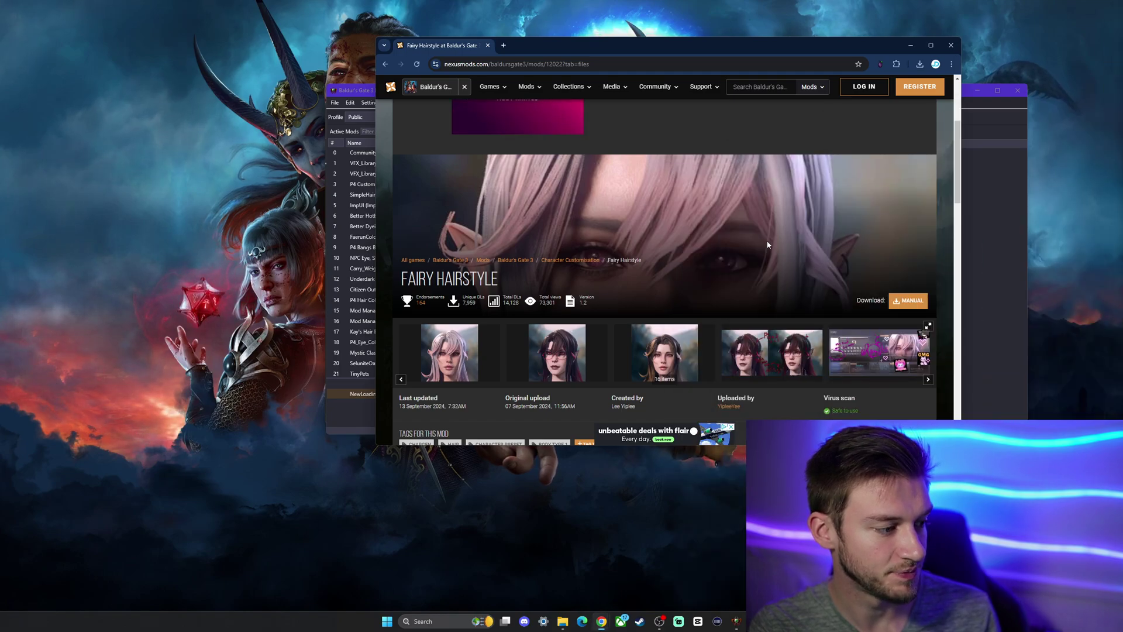
Step: Open the manual download page for the main Fairy Hairstyle file, version 1.6
{"action": "scroll", "coordinate": [840, 203], "scroll_direction": "down", "scroll_amount": 5}
{"action": "scroll", "coordinate": [839, 203], "scroll_direction": "up", "scroll_amount": 2}
{"action": "scroll", "coordinate": [855, 251], "scroll_direction": "down", "scroll_amount": 4}
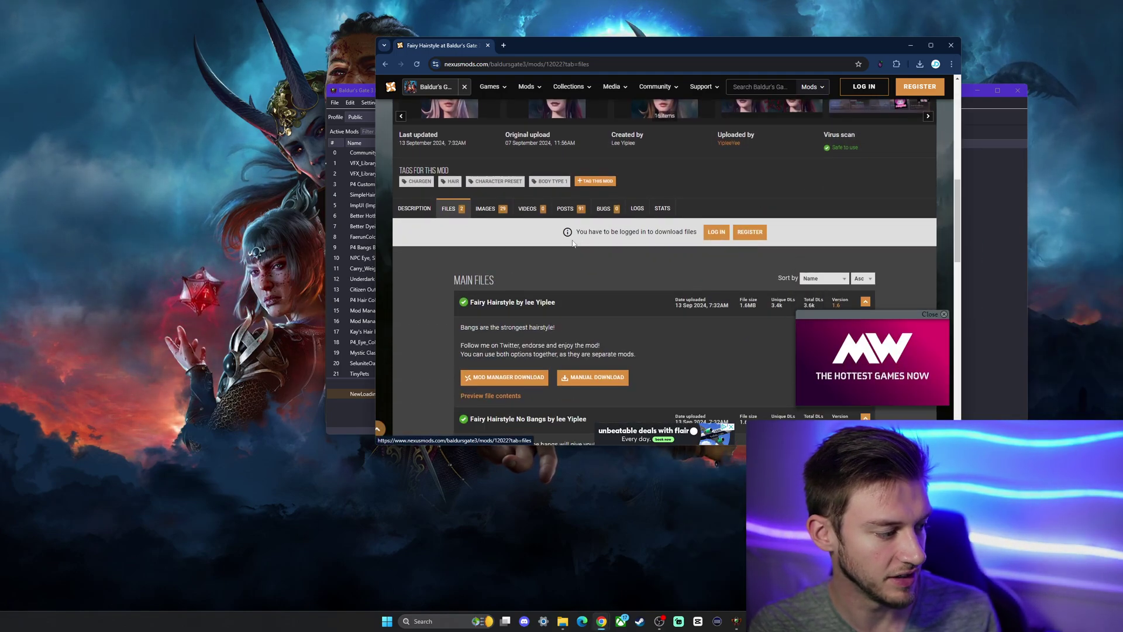
{"action": "scroll", "coordinate": [873, 149], "scroll_direction": "up", "scroll_amount": 2}
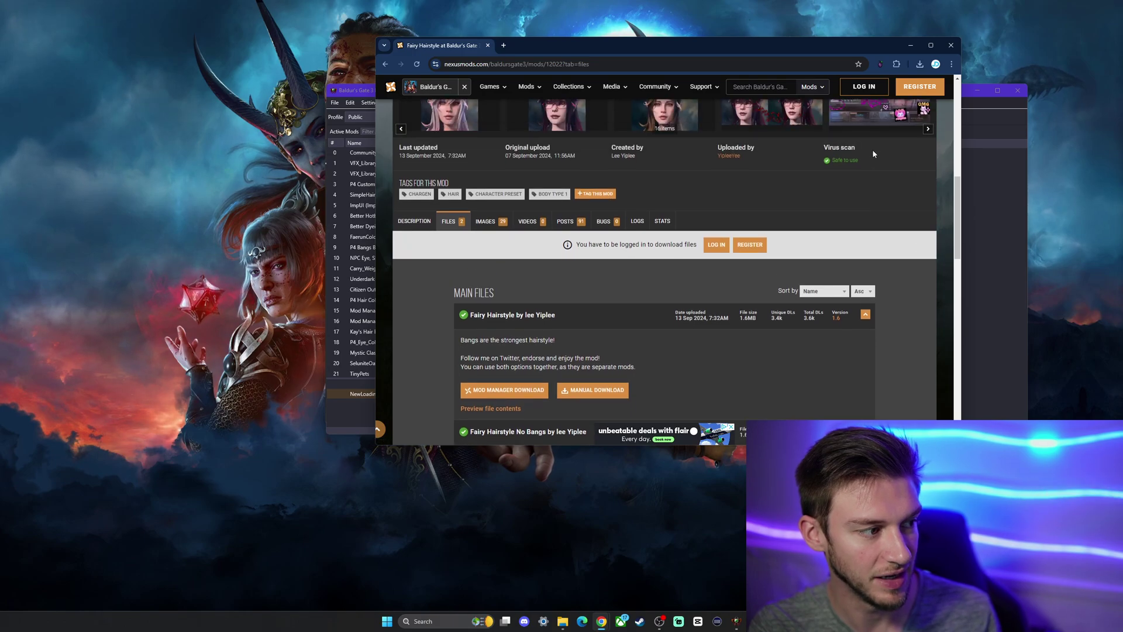
{"action": "scroll", "coordinate": [899, 146], "scroll_direction": "down", "scroll_amount": 3}
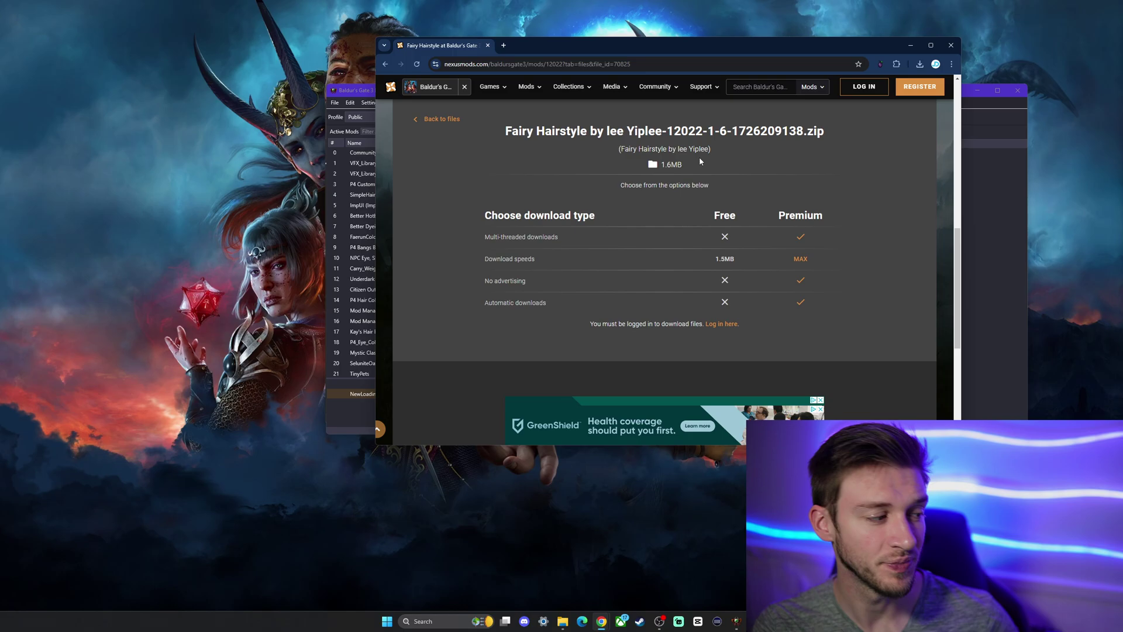
Step: Review the free and premium download options, log in to Nexus Mods and start downloading the Fairy Hairstyle zip file
{"action": "scroll", "coordinate": [746, 185], "scroll_direction": "down", "scroll_amount": 1}
{"action": "scroll", "coordinate": [778, 199], "scroll_direction": "down", "scroll_amount": 2}
{"action": "scroll", "coordinate": [820, 187], "scroll_direction": "up", "scroll_amount": 2}
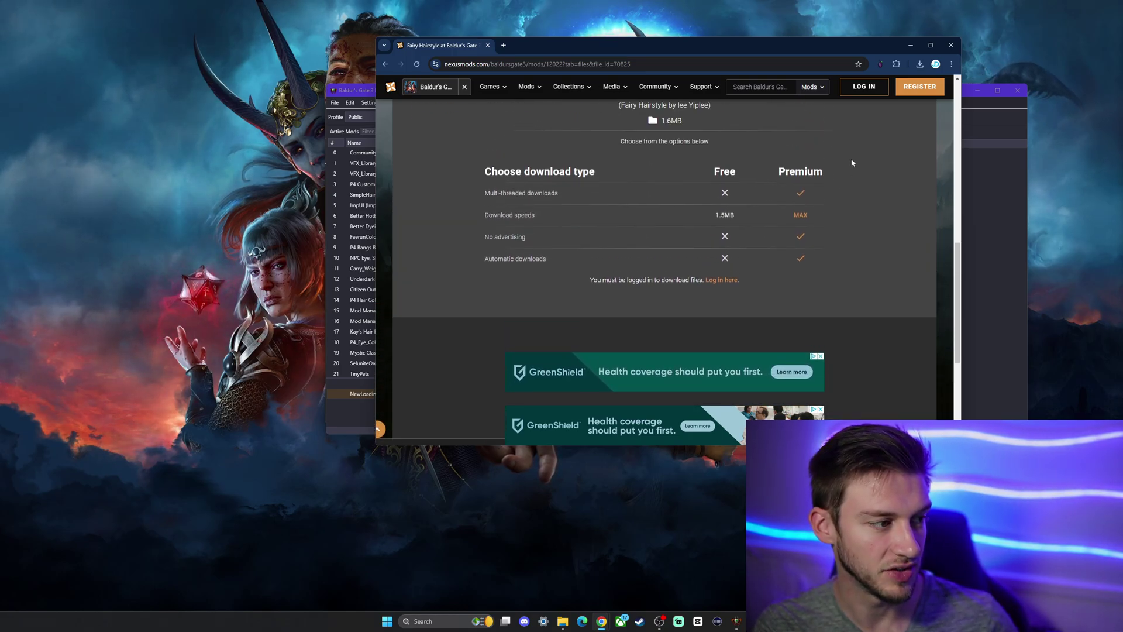
{"action": "scroll", "coordinate": [817, 192], "scroll_direction": "up", "scroll_amount": 2}
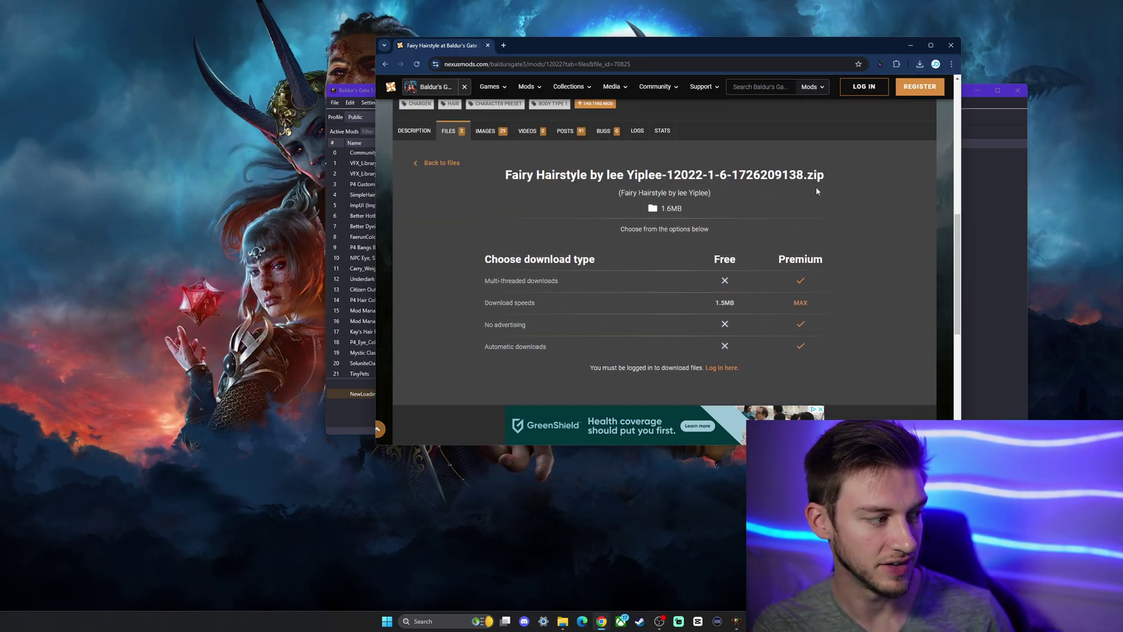
{"action": "scroll", "coordinate": [731, 305], "scroll_direction": "down", "scroll_amount": 2}
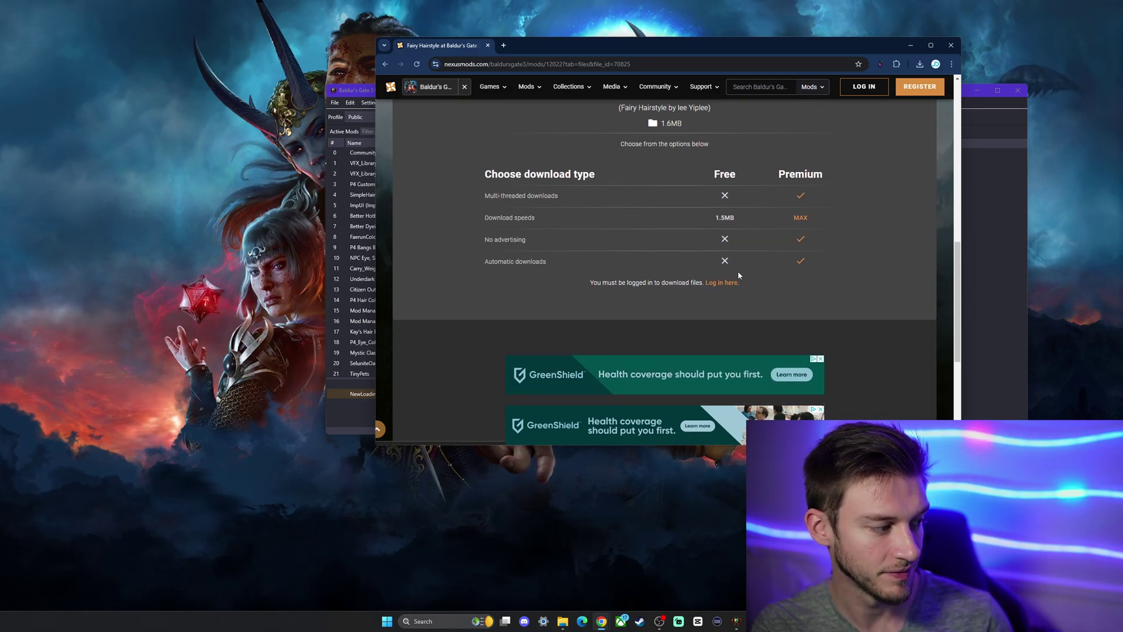
{"action": "scroll", "coordinate": [738, 271], "scroll_direction": "up", "scroll_amount": 1}
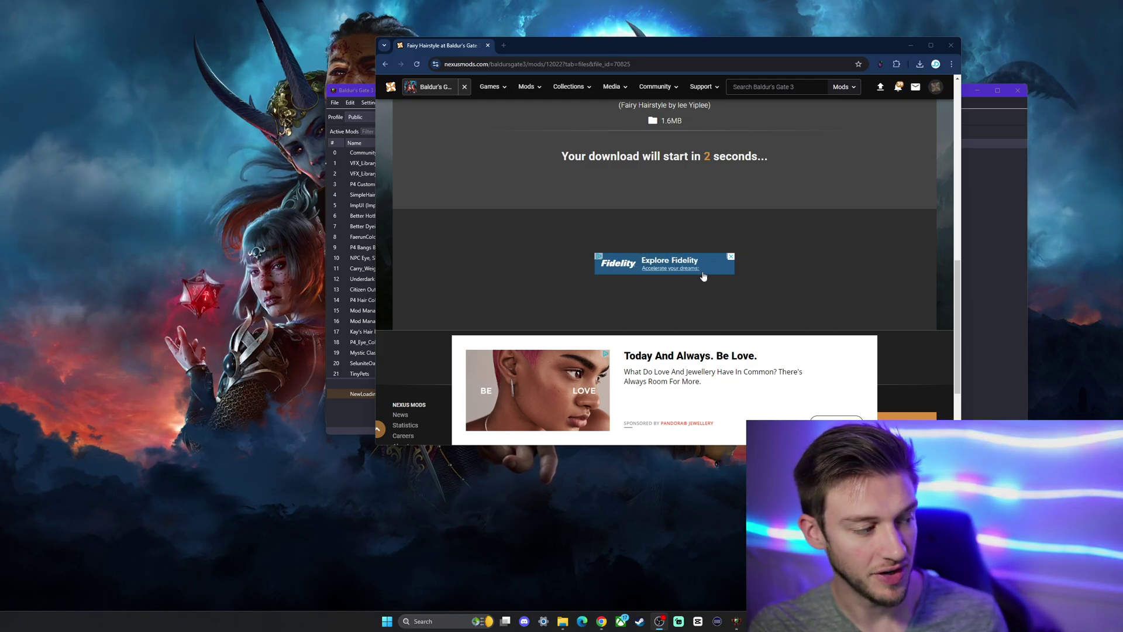
{"action": "scroll", "coordinate": [722, 215], "scroll_direction": "up", "scroll_amount": 3}
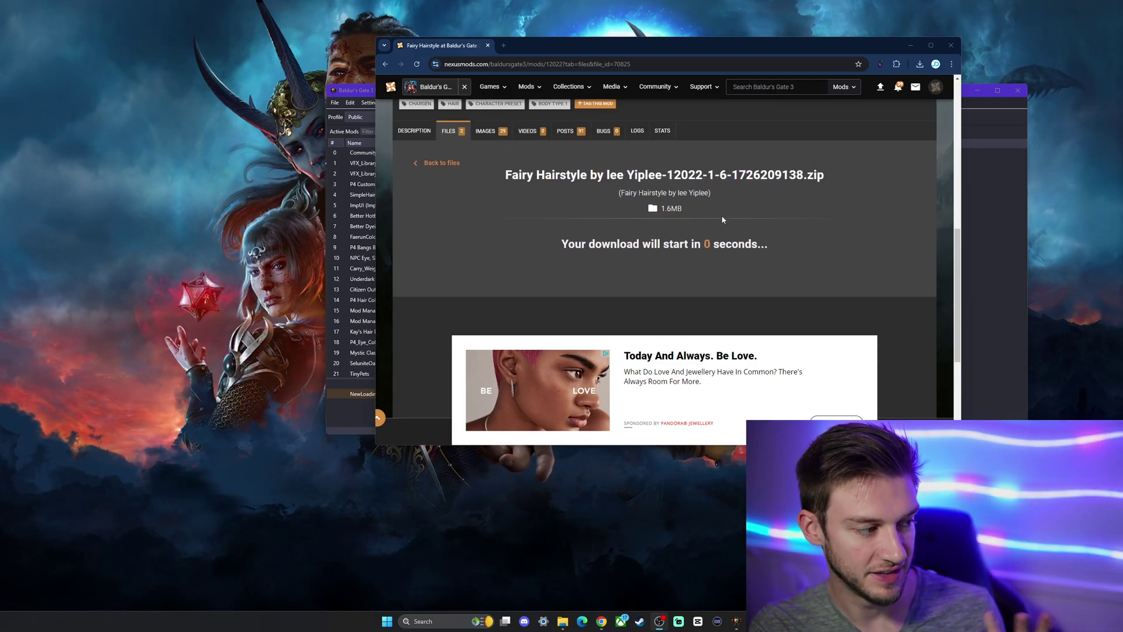
{"action": "scroll", "coordinate": [819, 211], "scroll_direction": "up", "scroll_amount": 5}
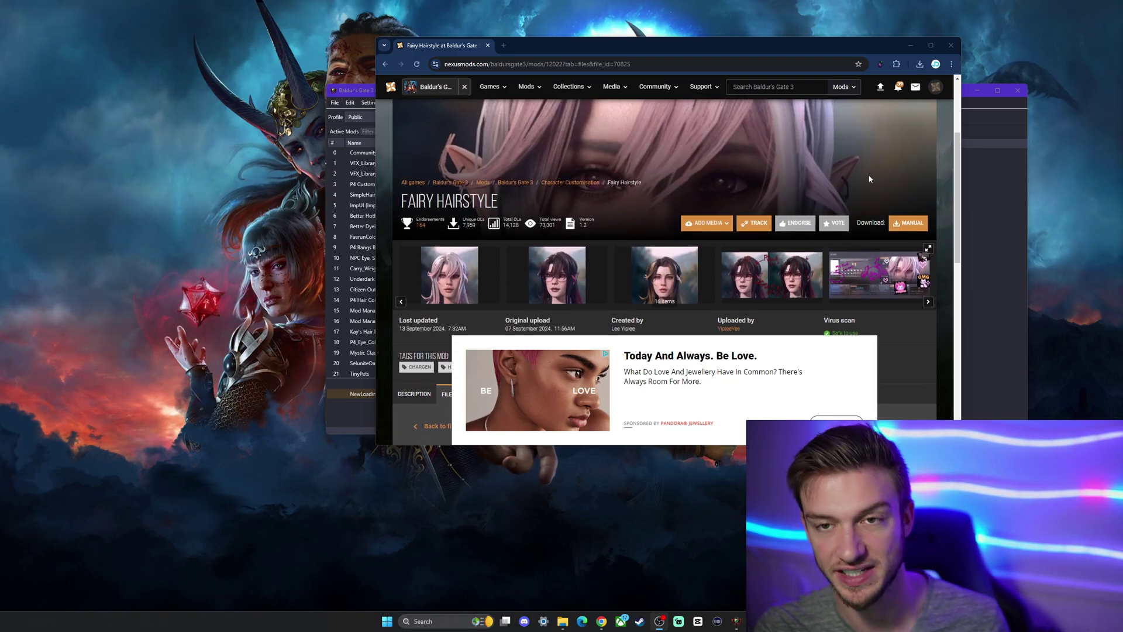
{"action": "scroll", "coordinate": [877, 185], "scroll_direction": "up", "scroll_amount": 1}
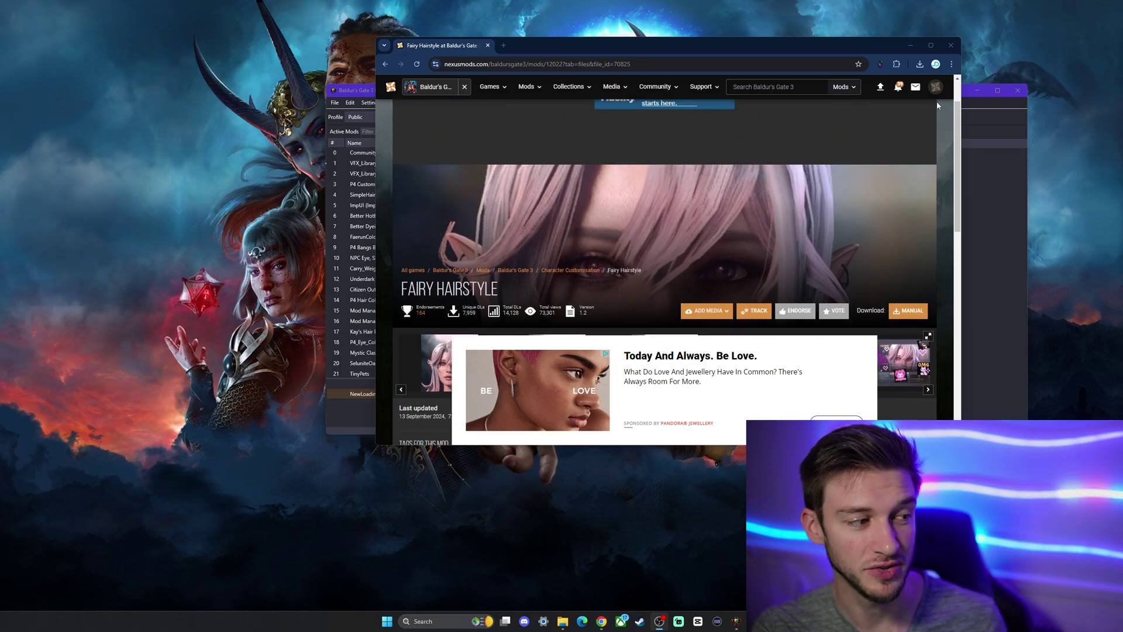
{"action": "scroll", "coordinate": [804, 213], "scroll_direction": "down", "scroll_amount": 5}
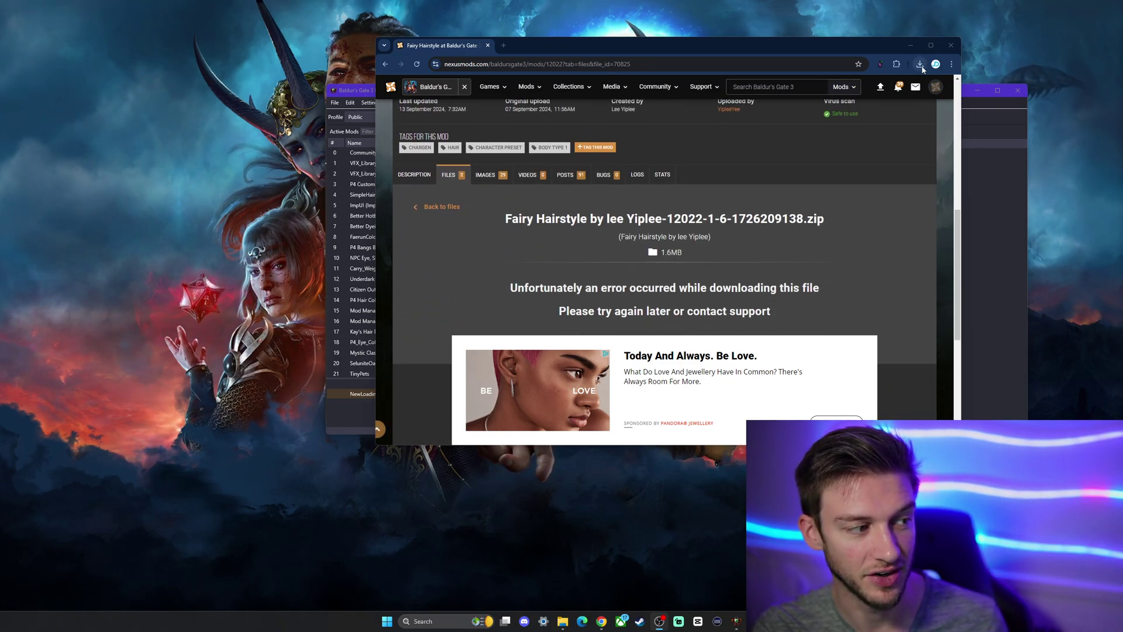
{"action": "scroll", "coordinate": [870, 226], "scroll_direction": "down", "scroll_amount": 2}
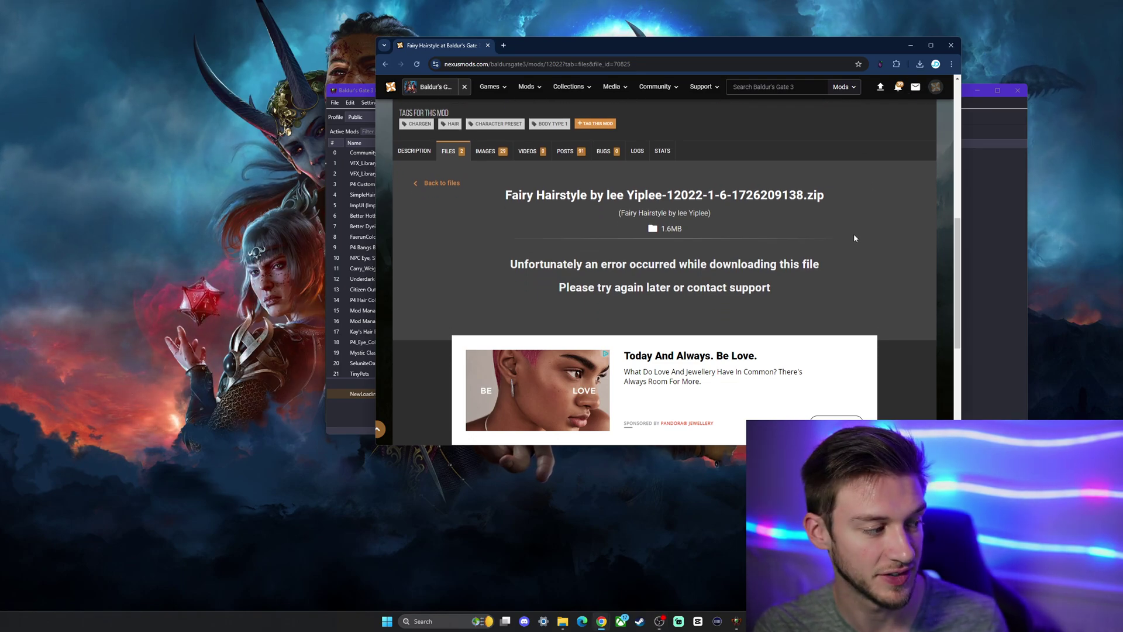
Step: Check the Downloads folder for the Fairy Hairstyle archive and return to its download page
{"action": "left_click", "coordinate": [562, 622]}
{"action": "key", "text": "alt+Left"}
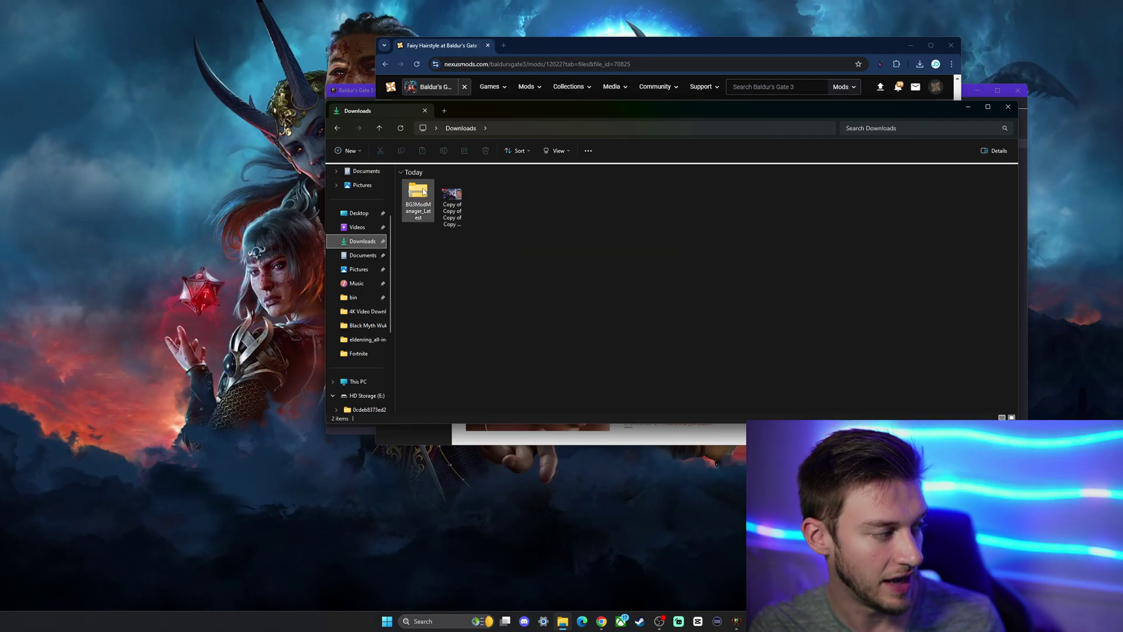
{"action": "left_click", "coordinate": [968, 106]}
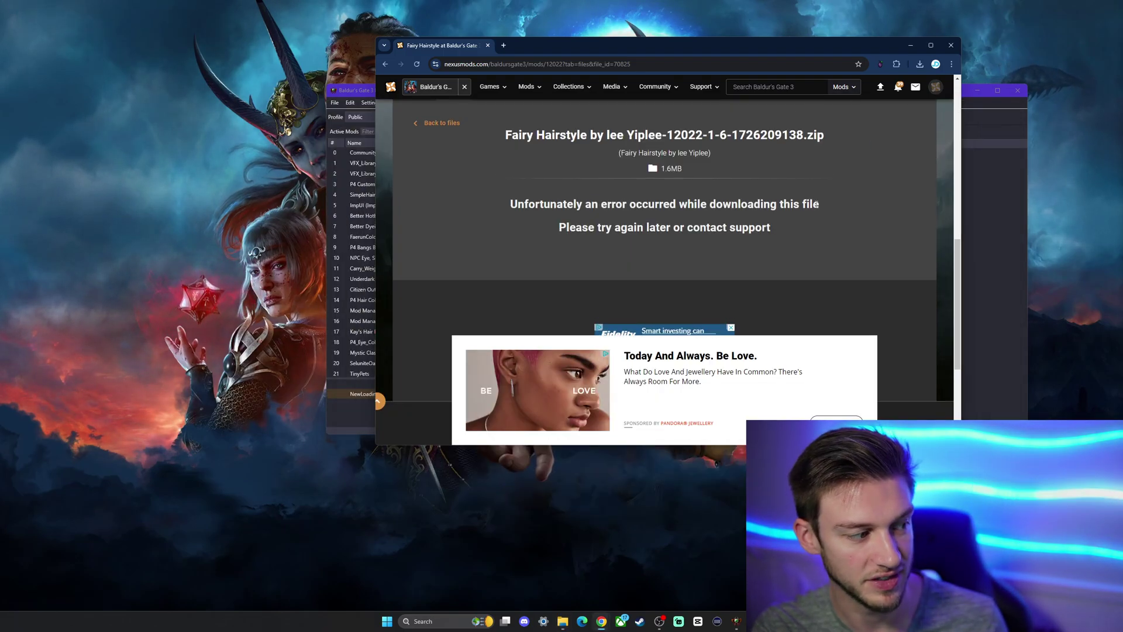
{"action": "scroll", "coordinate": [816, 203], "scroll_direction": "up", "scroll_amount": 1}
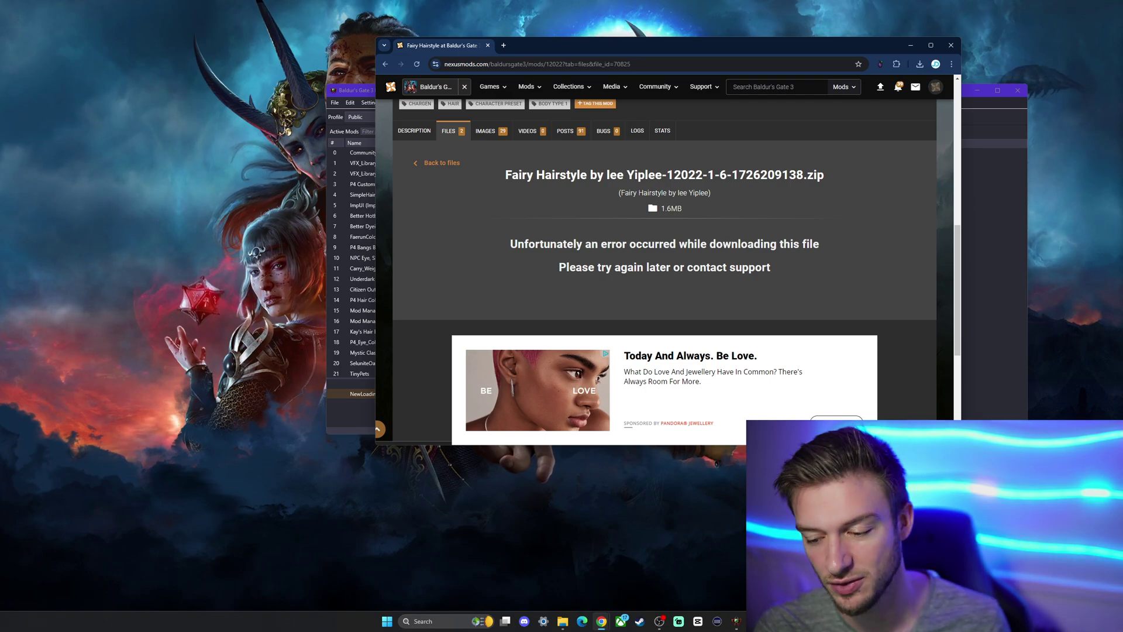
Step: Switch to the Myrkul's Weaponry - War Scythes page and start its manual download with the slow, free option
{"action": "key", "text": "alt+Tab"}
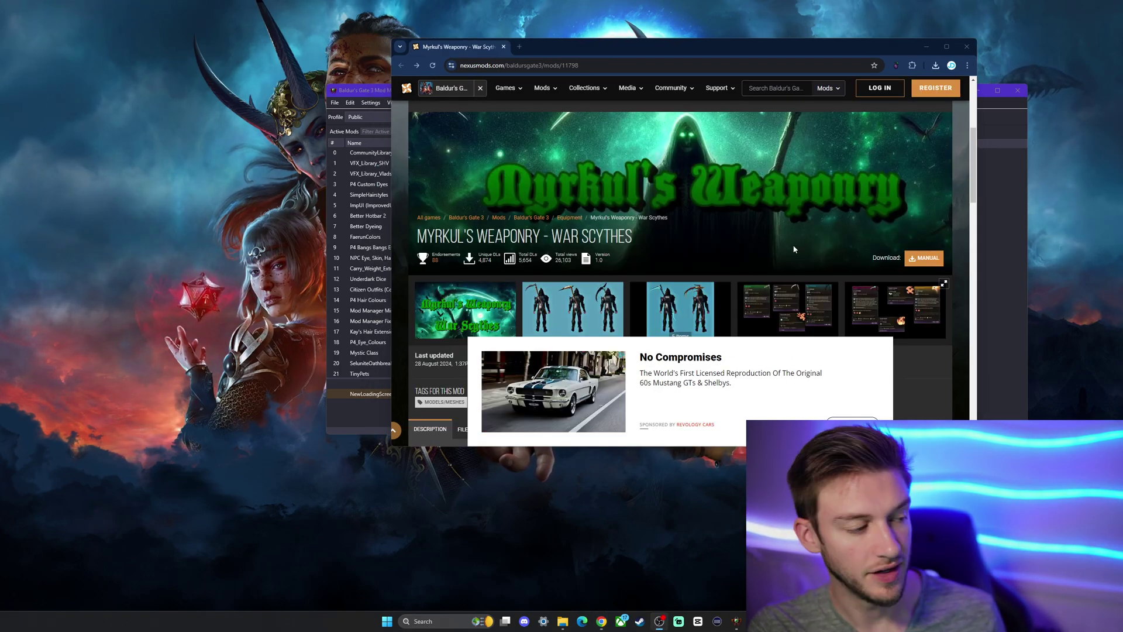
{"action": "scroll", "coordinate": [760, 234], "scroll_direction": "down", "scroll_amount": 2}
{"action": "left_click", "coordinate": [923, 170]}
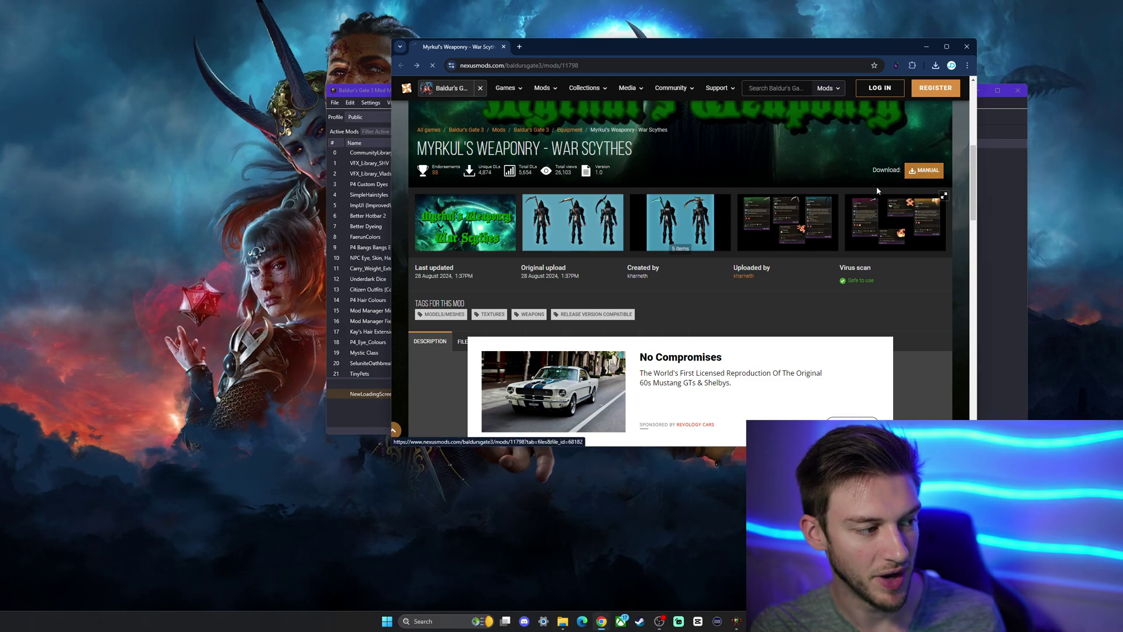
{"action": "scroll", "coordinate": [732, 222], "scroll_direction": "down", "scroll_amount": 1}
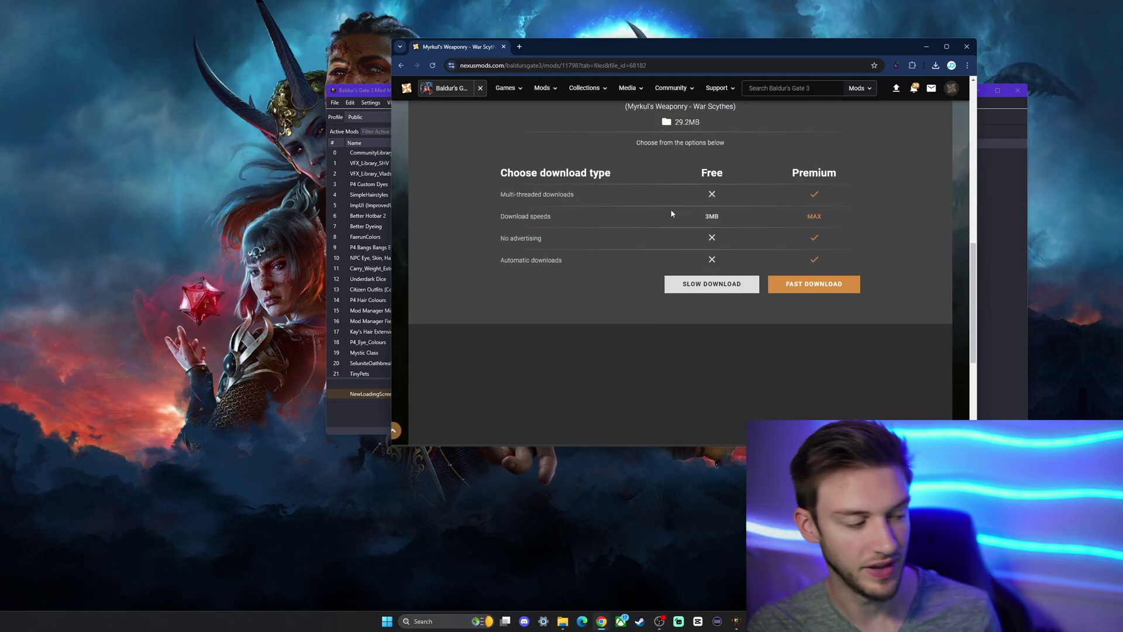
{"action": "left_click", "coordinate": [715, 285]}
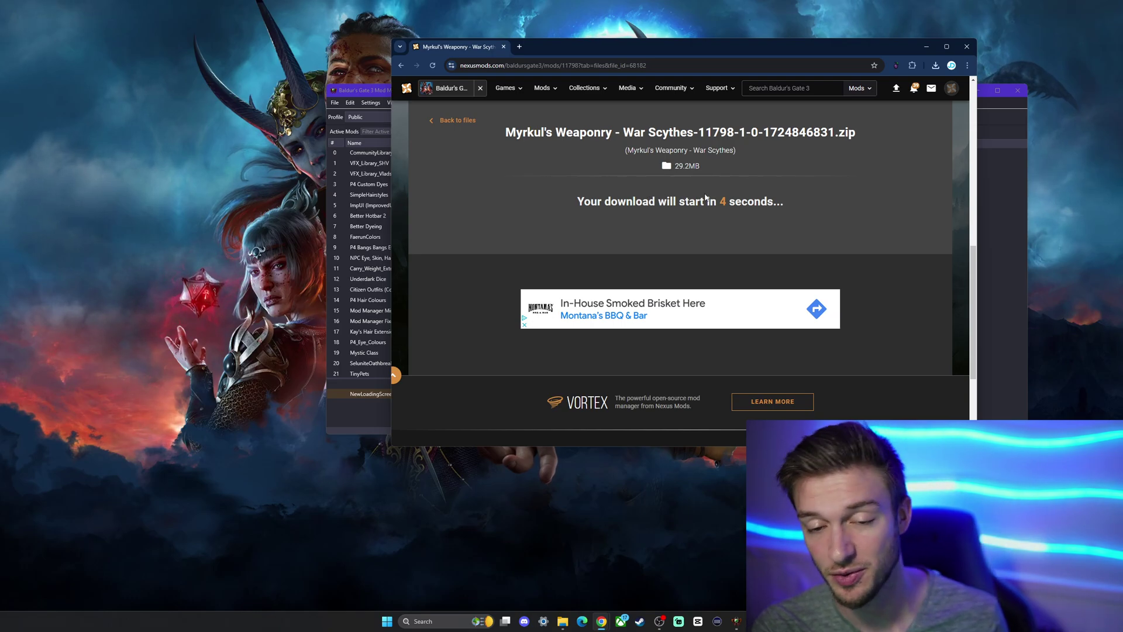
Step: Extract the Fairy Hairstyle archive in the Downloads folder and open the extracted folder
{"action": "left_click", "coordinate": [563, 621]}
{"action": "left_click", "coordinate": [486, 199]}
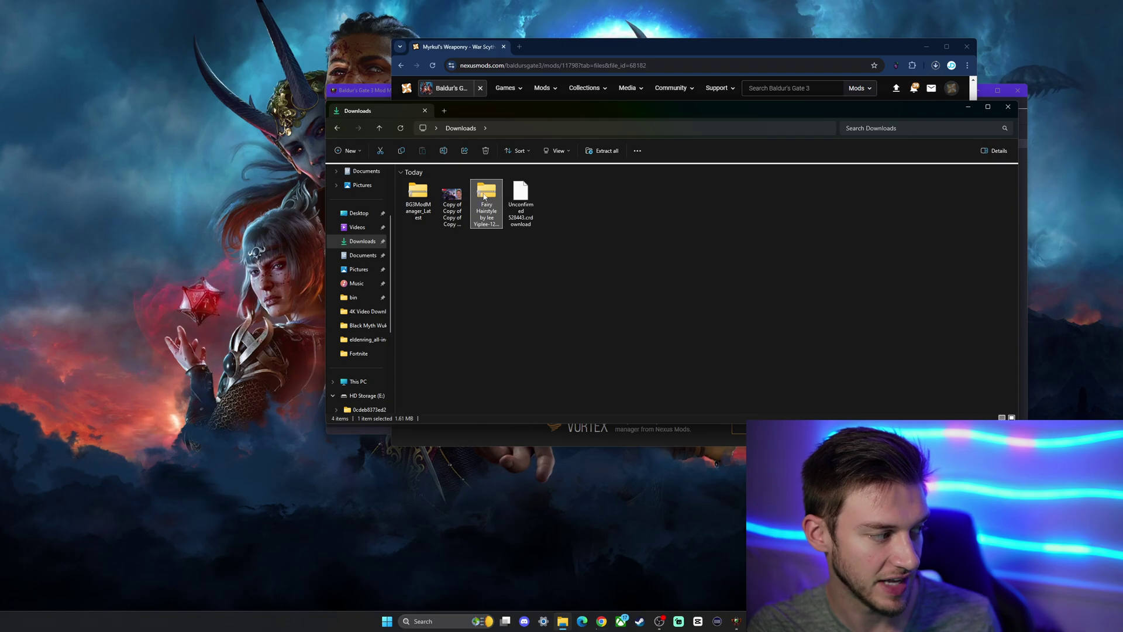
{"action": "right_click", "coordinate": [481, 202]}
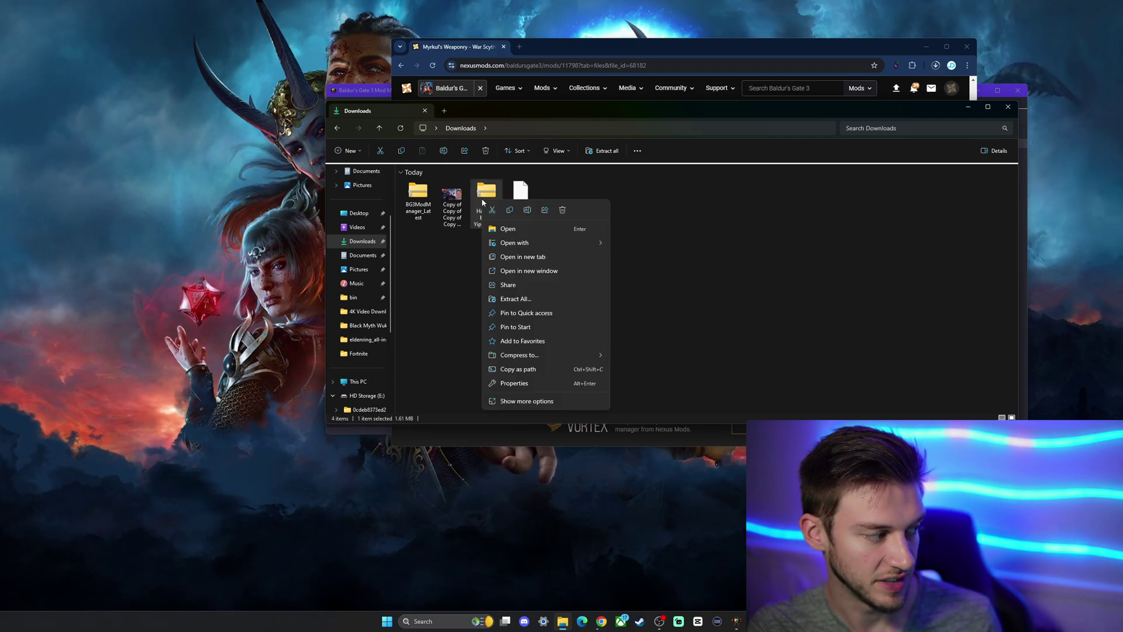
{"action": "left_click", "coordinate": [513, 299]}
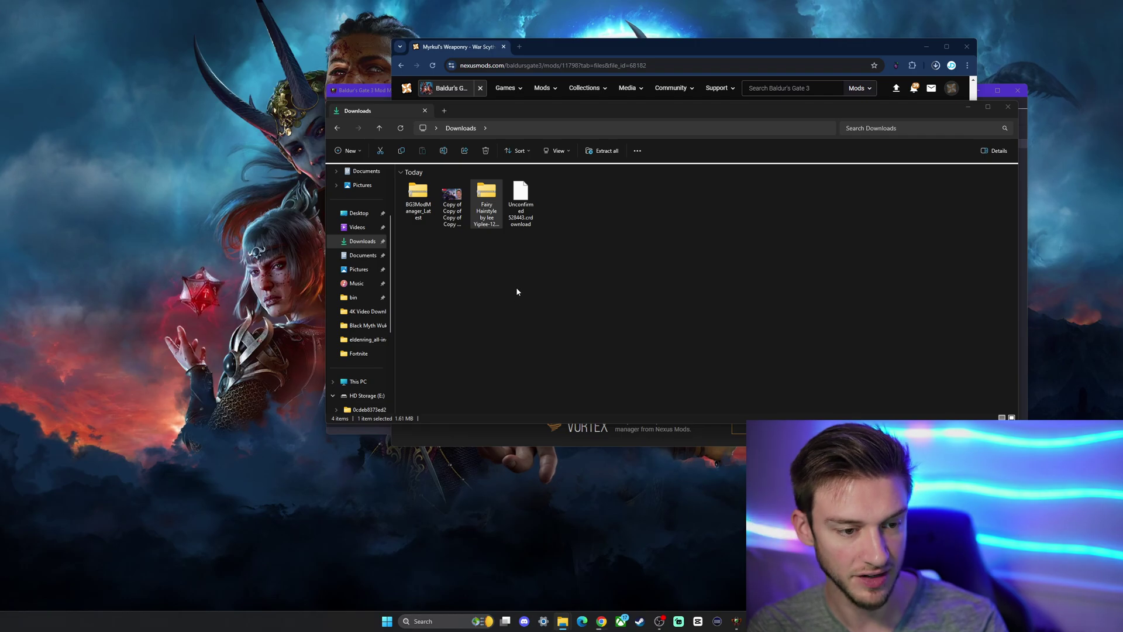
{"action": "left_click", "coordinate": [362, 244]}
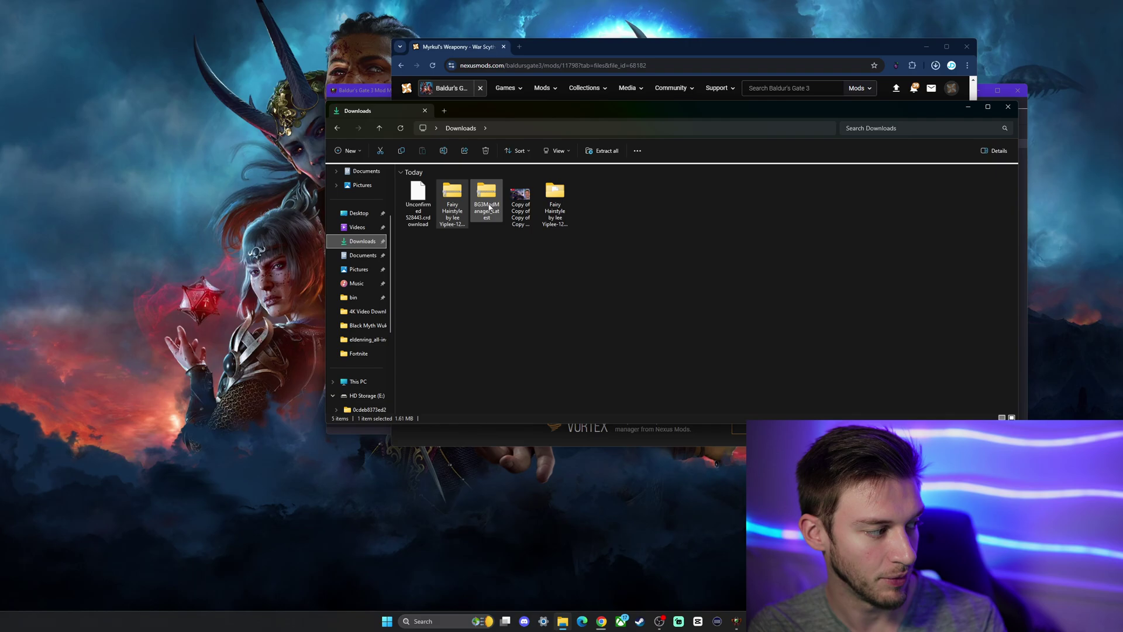
{"action": "double_click", "coordinate": [554, 202]}
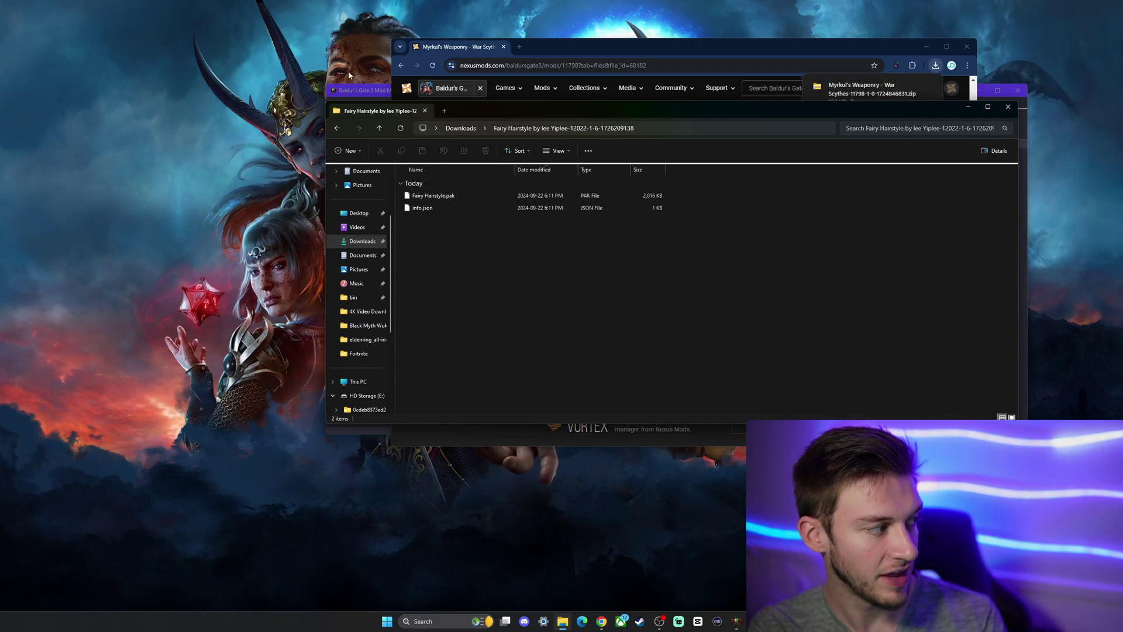
Step: Import Fairy Hairstyle.pak into the mod manager's active mods and place it between AstralElves and OathOfLove
{"action": "double_click", "coordinate": [351, 89]}
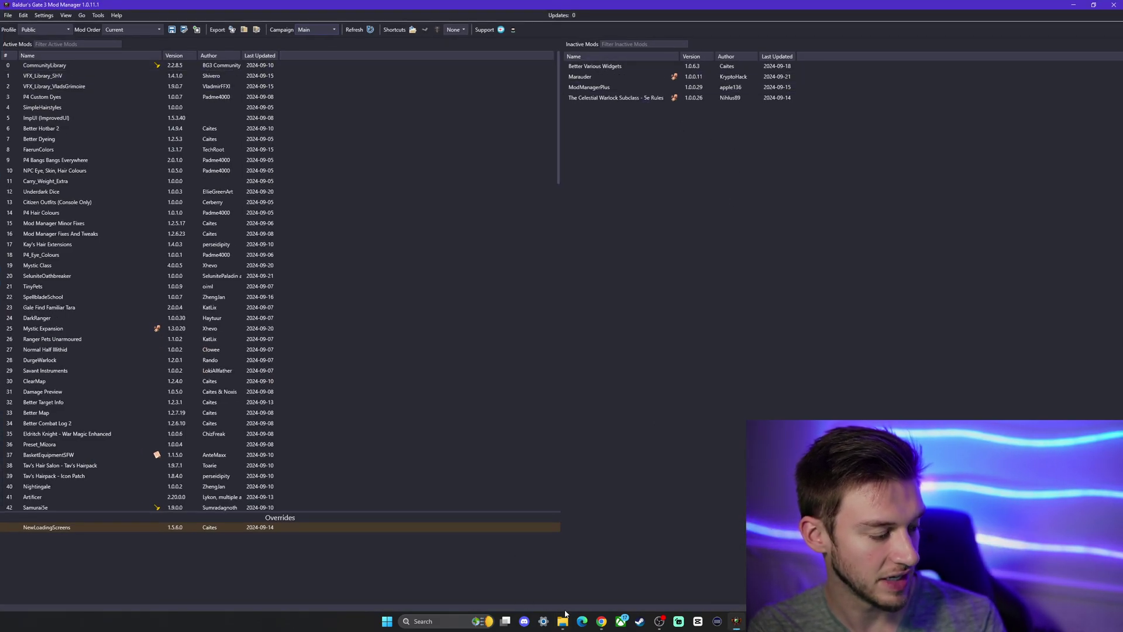
{"action": "left_click", "coordinate": [563, 622]}
{"action": "left_click_drag", "start_coordinate": [484, 123], "coordinate": [576, 171]}
{"action": "left_click_drag", "start_coordinate": [334, 293], "coordinate": [273, 306]}
{"action": "scroll", "coordinate": [187, 465], "scroll_direction": "down", "scroll_amount": 10}
{"action": "scroll", "coordinate": [187, 465], "scroll_direction": "down", "scroll_amount": 20}
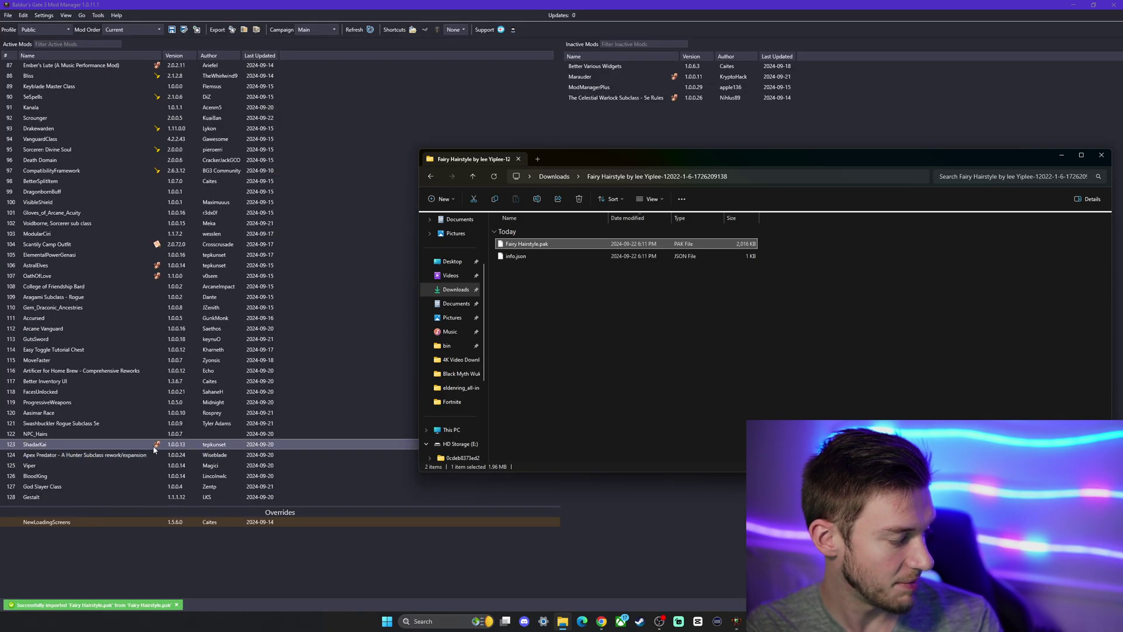
{"action": "left_click", "coordinate": [117, 496]}
{"action": "left_click_drag", "start_coordinate": [81, 110], "coordinate": [79, 89]}
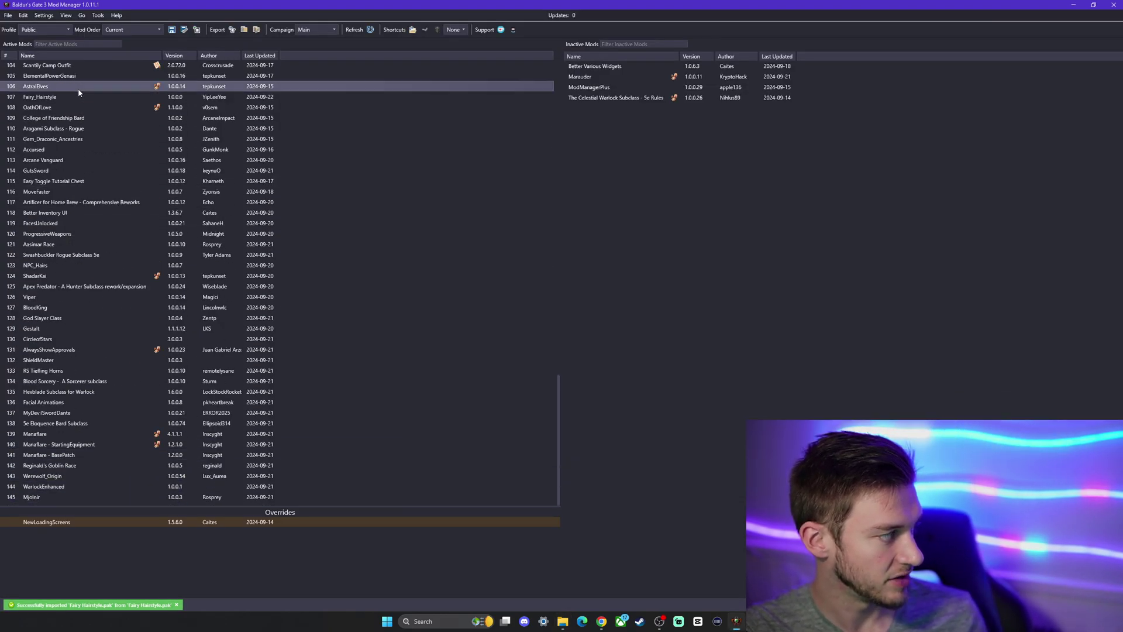
Step: Move CompatibilityFramework to the very end of the active mods load order
{"action": "scroll", "coordinate": [149, 371], "scroll_direction": "up", "scroll_amount": 20}
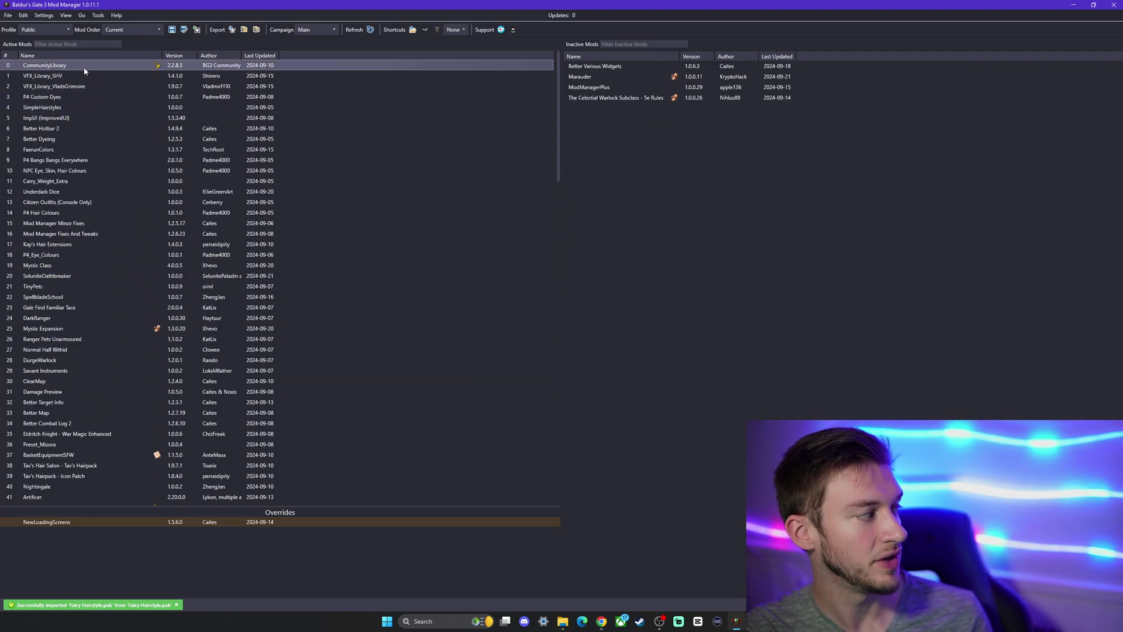
{"action": "mouse_move", "coordinate": [89, 80]}
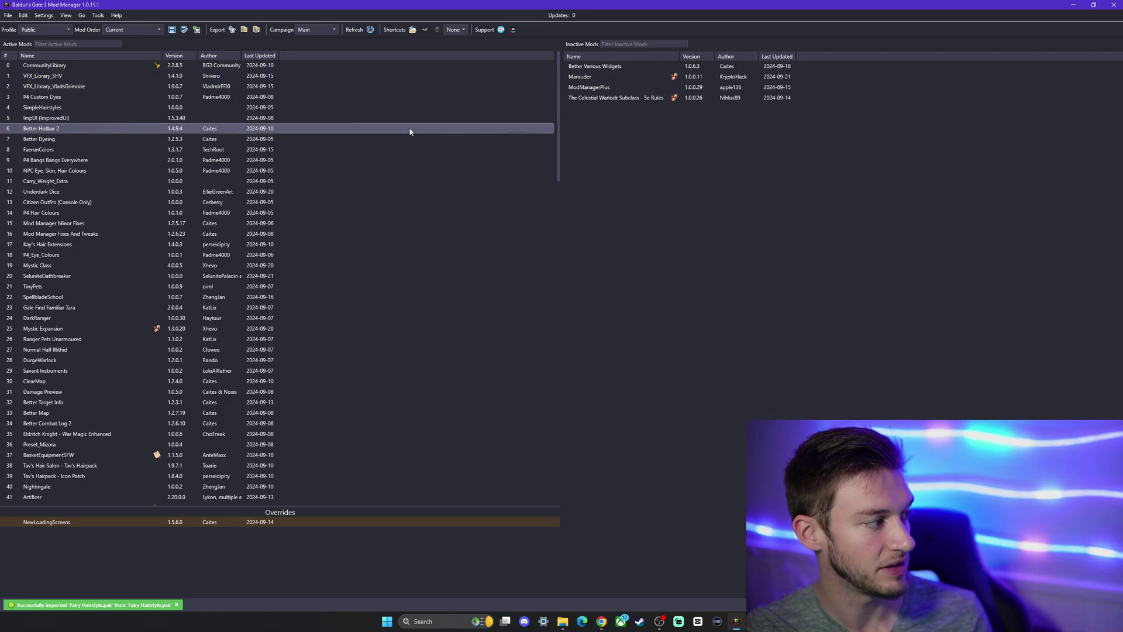
{"action": "left_click_drag", "start_coordinate": [561, 129], "coordinate": [568, 329]}
{"action": "left_click_drag", "start_coordinate": [51, 402], "coordinate": [54, 502]}
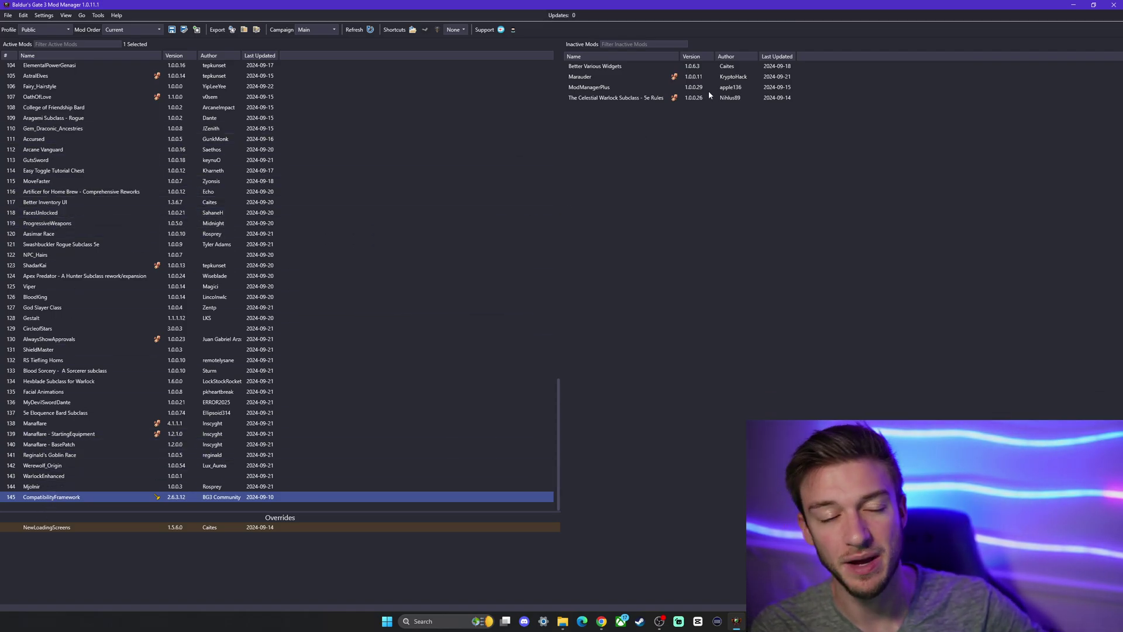
Step: Extract the Myrkul's Weaponry - War Scythes archive in the Downloads folder and open the extracted folder
{"action": "left_click", "coordinate": [1073, 6]}
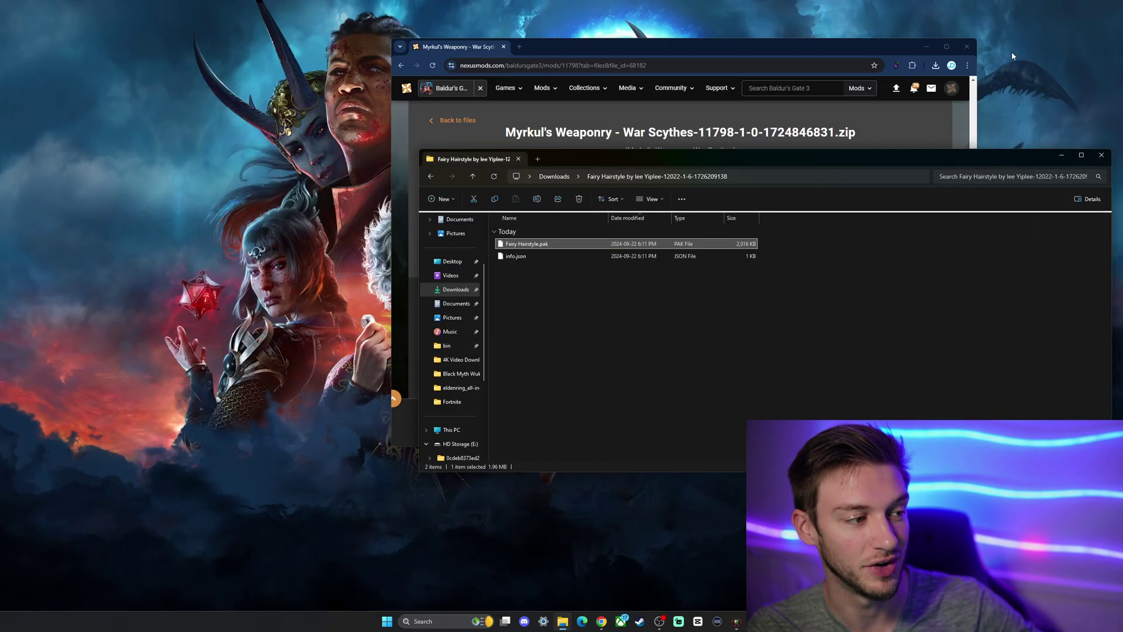
{"action": "left_click", "coordinate": [456, 289]}
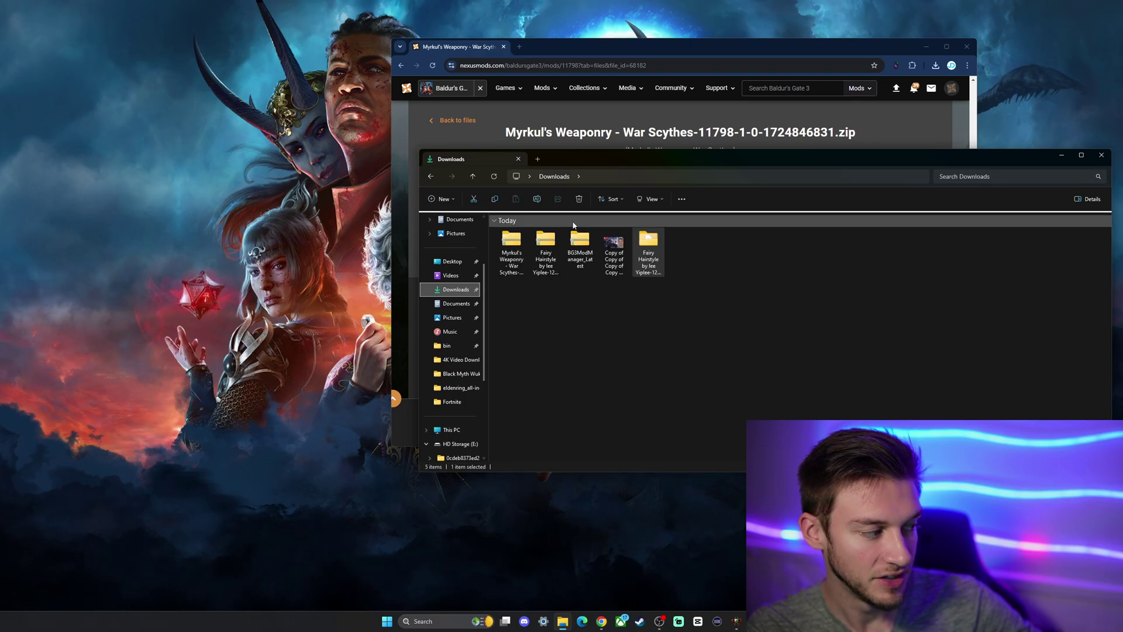
{"action": "right_click", "coordinate": [510, 246]}
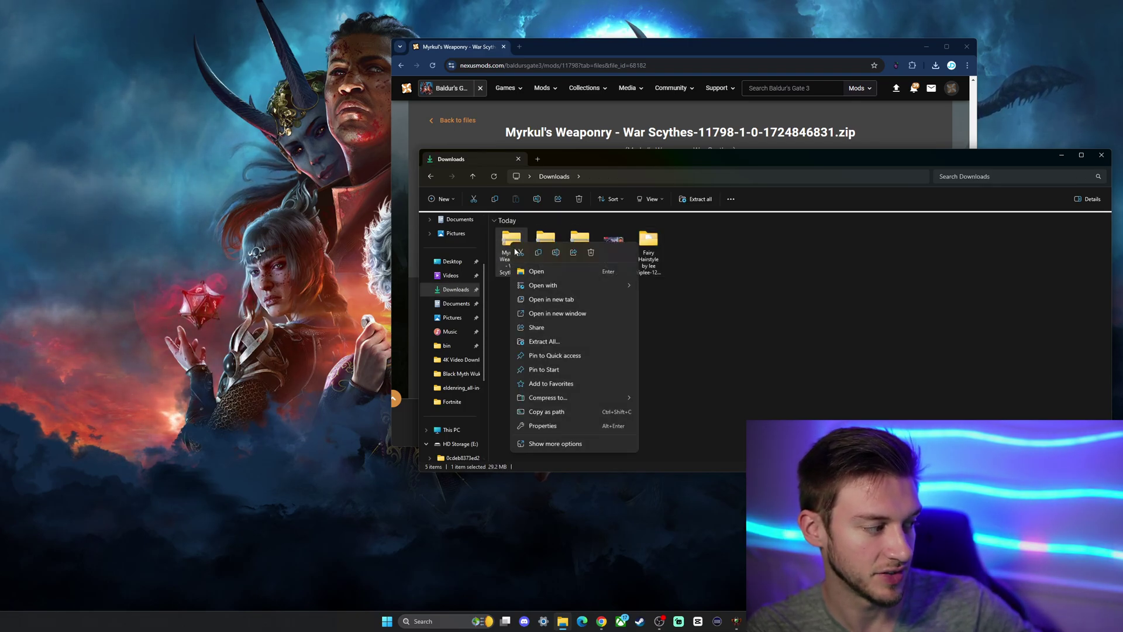
{"action": "left_click", "coordinate": [529, 343]}
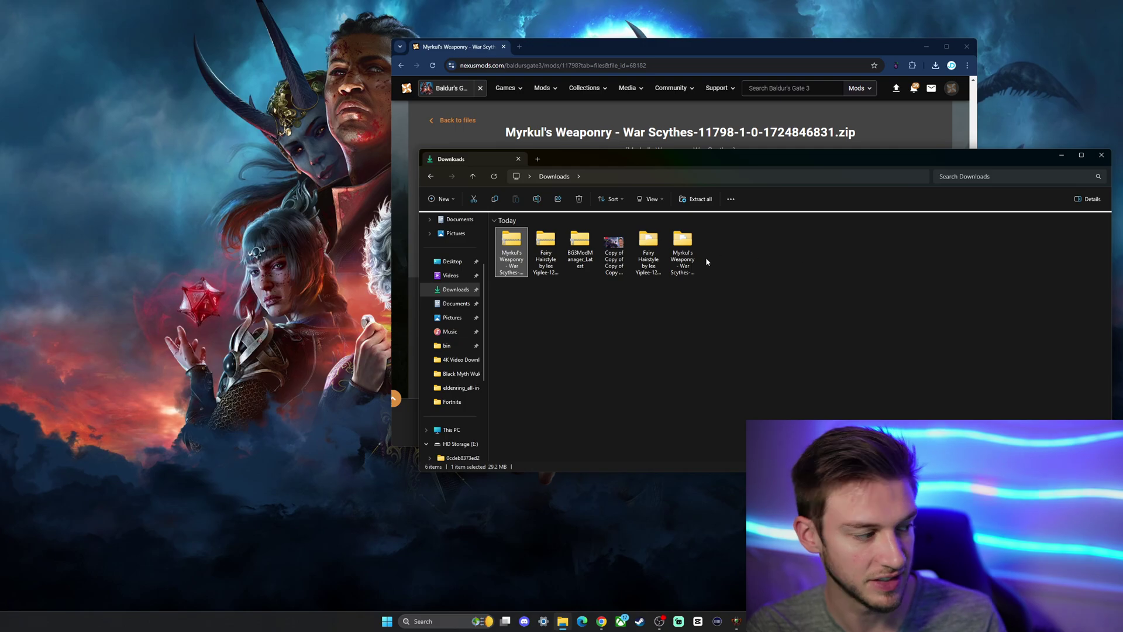
{"action": "left_click", "coordinate": [677, 264]}
{"action": "double_click", "coordinate": [677, 264]}
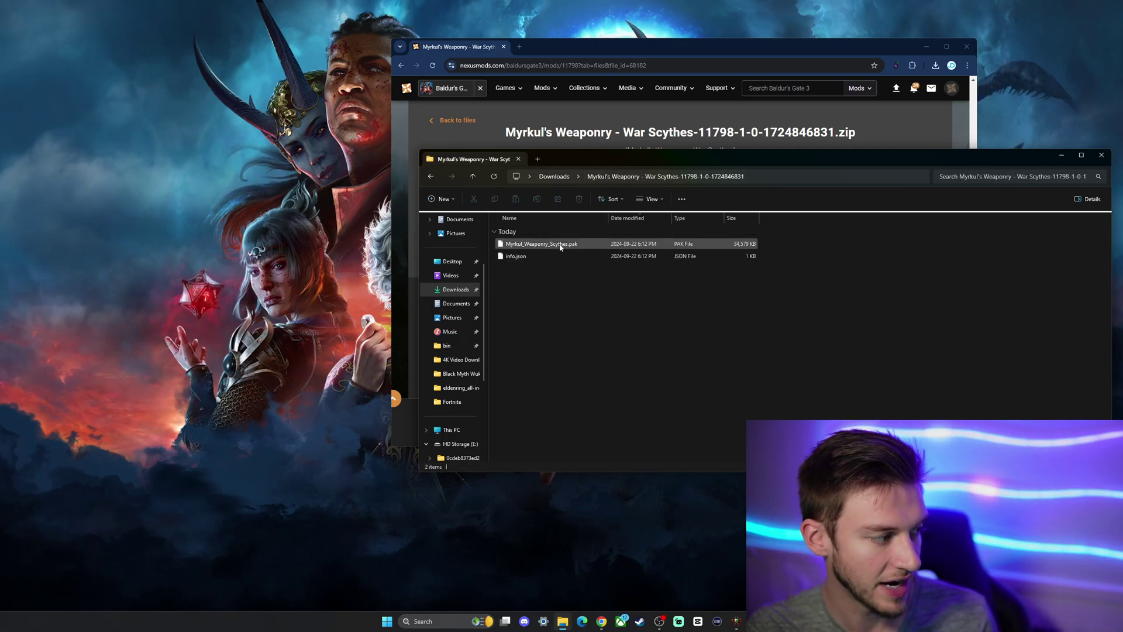
Step: Import Myrkul_Weaponry_Scythes.pak into the mod manager's active mods and place it directly below Manaflare - StartingEquipment
{"action": "left_click", "coordinate": [696, 621]}
{"action": "left_click", "coordinate": [563, 622]}
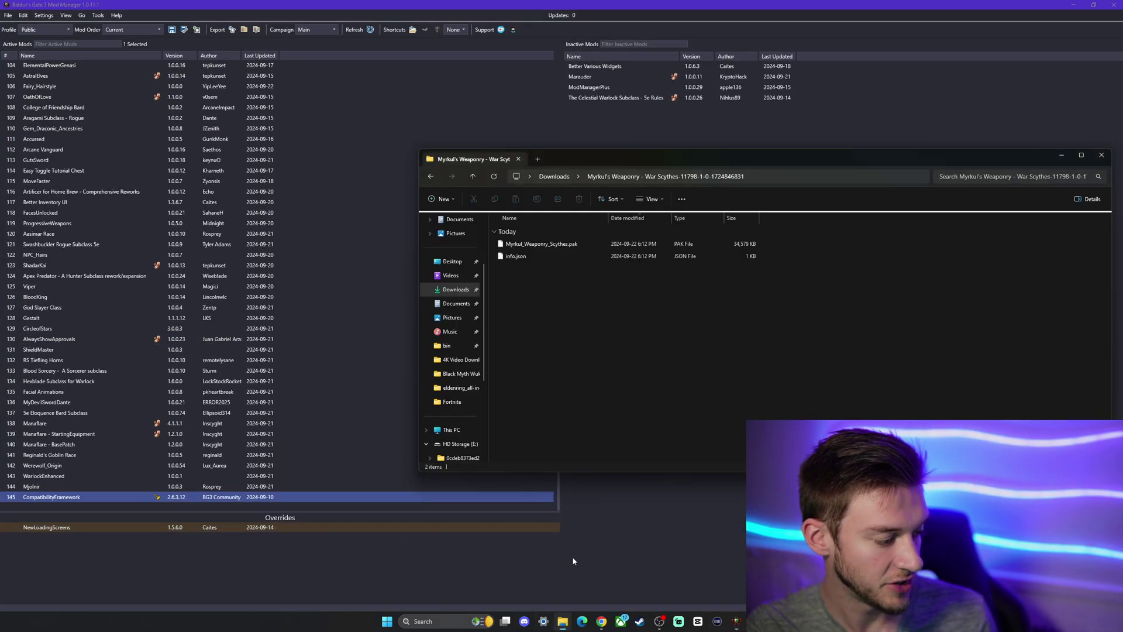
{"action": "left_click_drag", "start_coordinate": [541, 243], "coordinate": [283, 303]}
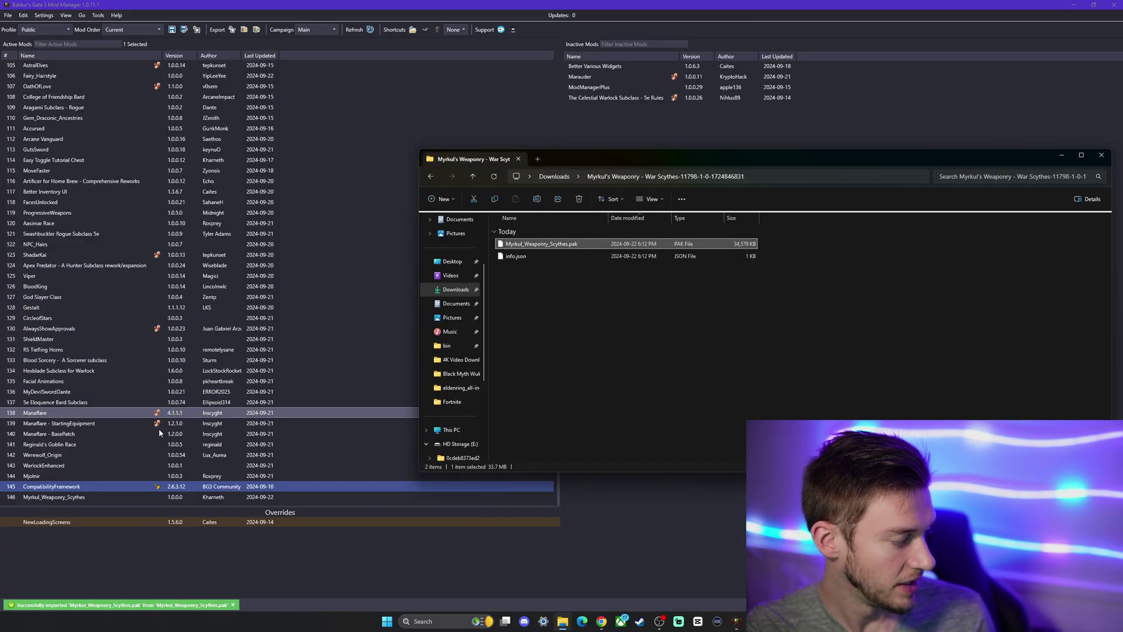
{"action": "left_click_drag", "start_coordinate": [76, 497], "coordinate": [105, 433]}
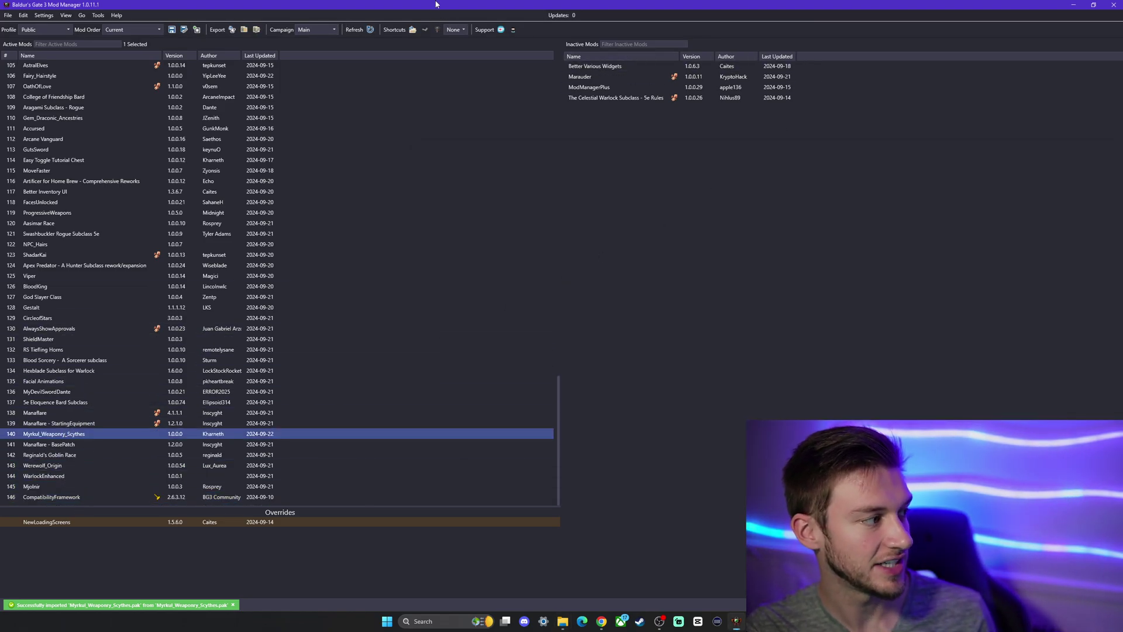
Step: Save the mod load order and export it to the game, and start Baldur's Gate 3 from its launcher
{"action": "left_click_drag", "start_coordinate": [436, 4], "coordinate": [477, 49]}
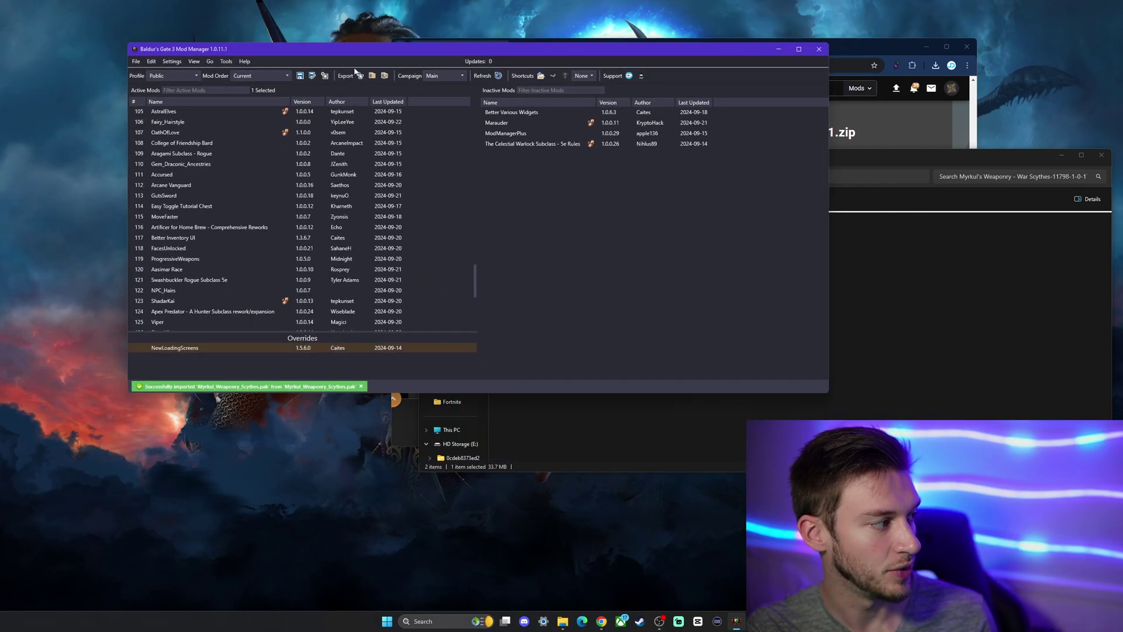
{"action": "left_click", "coordinate": [300, 76]}
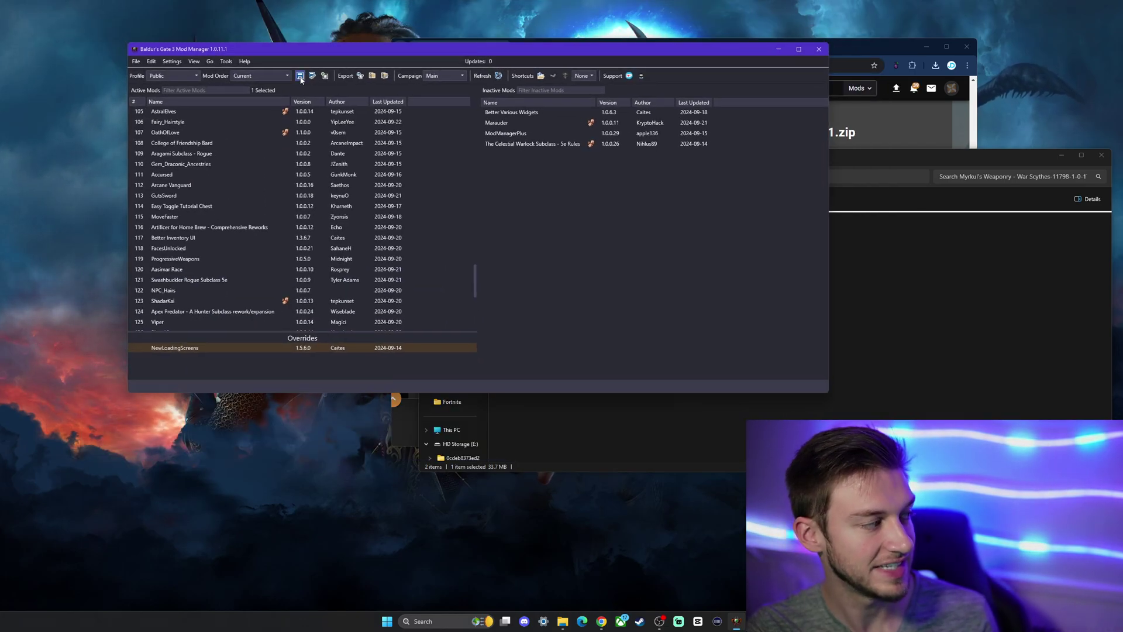
{"action": "left_click", "coordinate": [361, 76]}
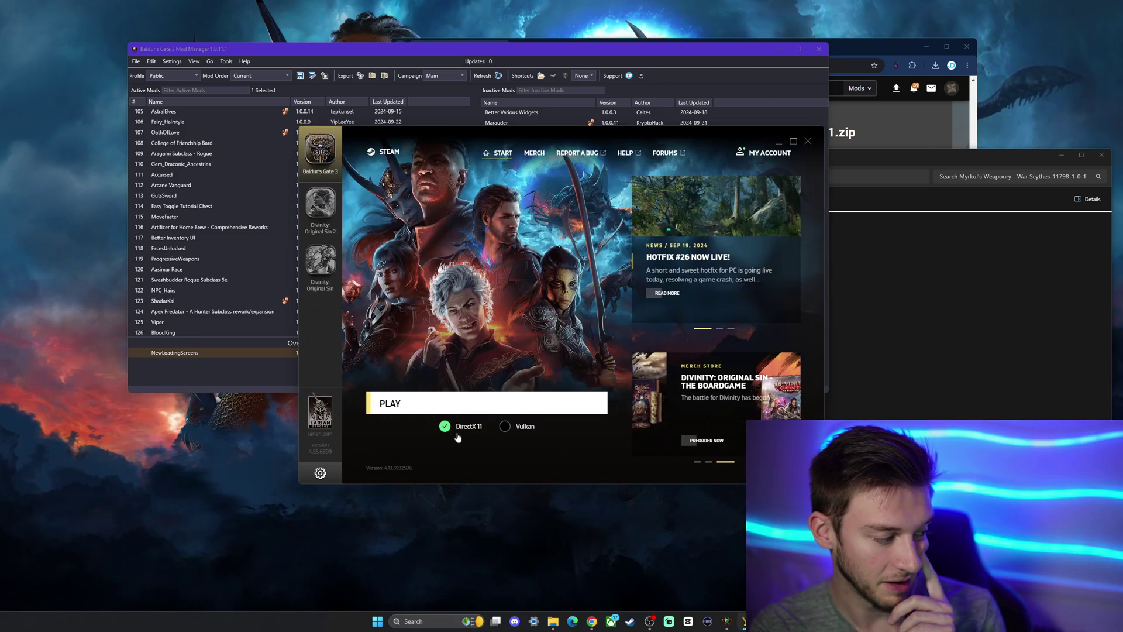
{"action": "left_click", "coordinate": [498, 404]}
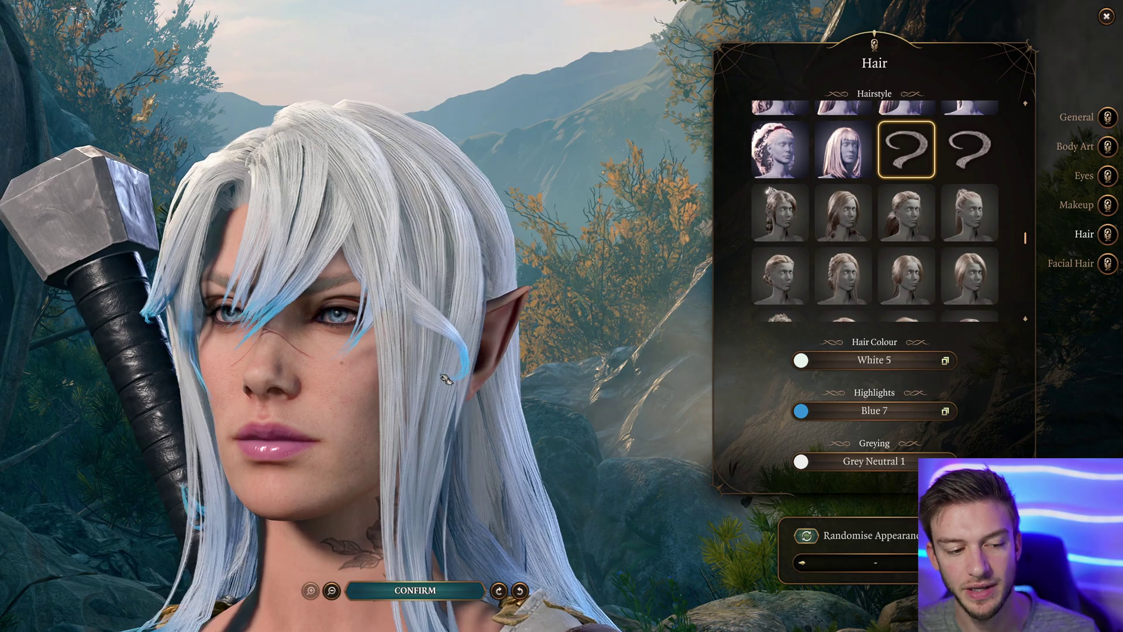
Step: Examine the modded hairstyle on the character from a distance, from another angle and close up
{"action": "scroll", "coordinate": [532, 369], "scroll_direction": "down", "scroll_amount": 3}
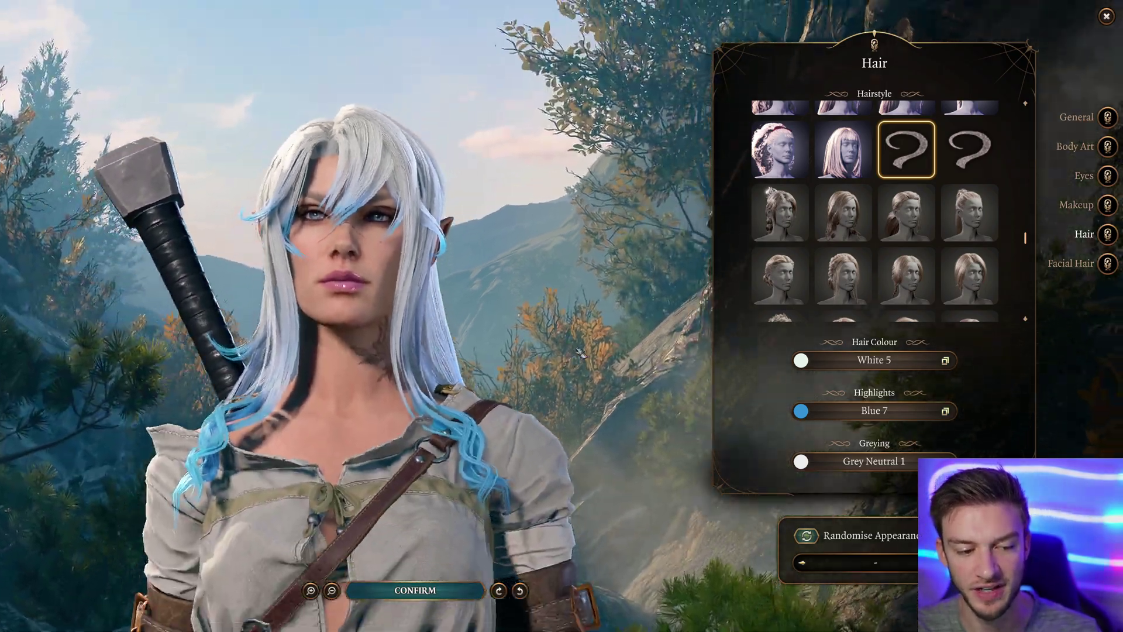
{"action": "left_click_drag", "start_coordinate": [532, 370], "coordinate": [451, 400]}
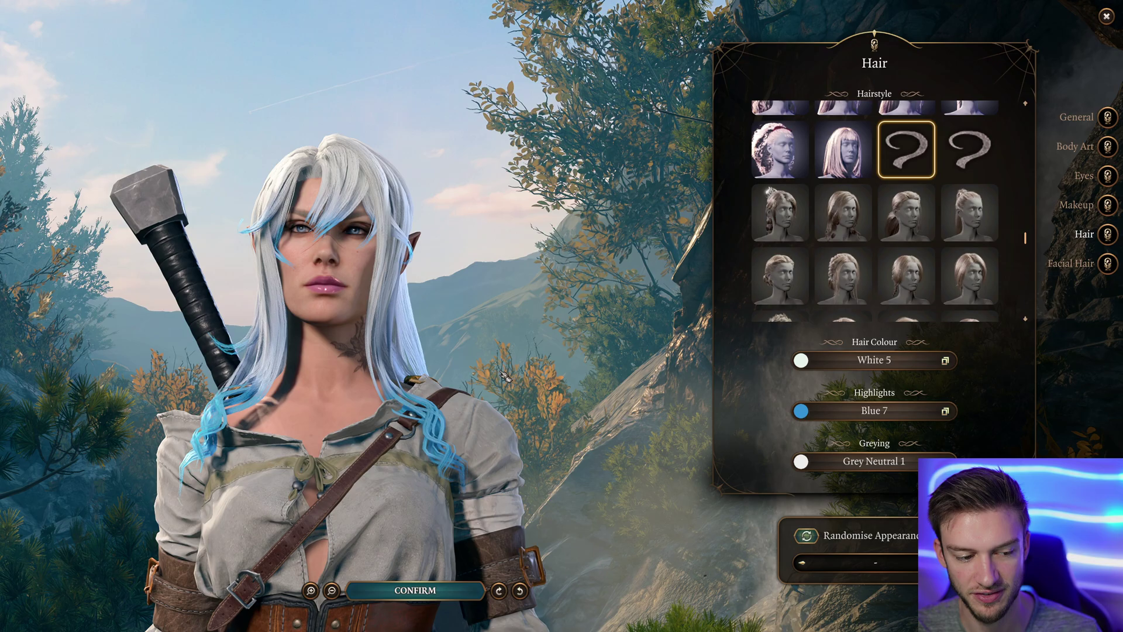
{"action": "scroll", "coordinate": [452, 399], "scroll_direction": "up", "scroll_amount": 4}
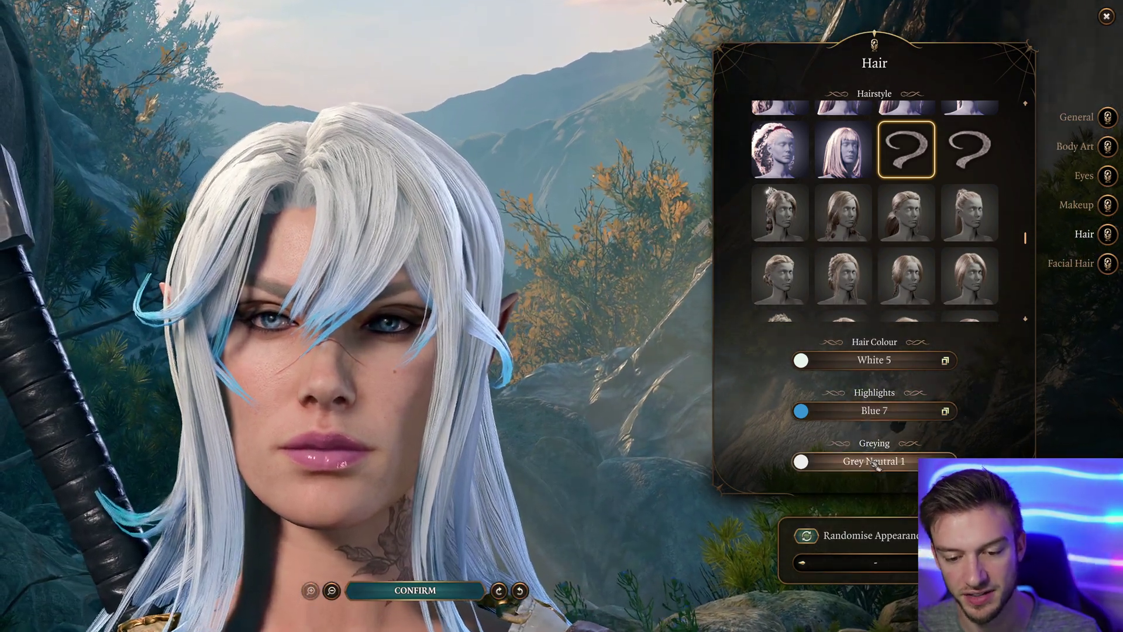
Step: Try a Greying Intensity of 100 on the modded hairstyle and view the character from farther away
{"action": "left_click", "coordinate": [875, 462]}
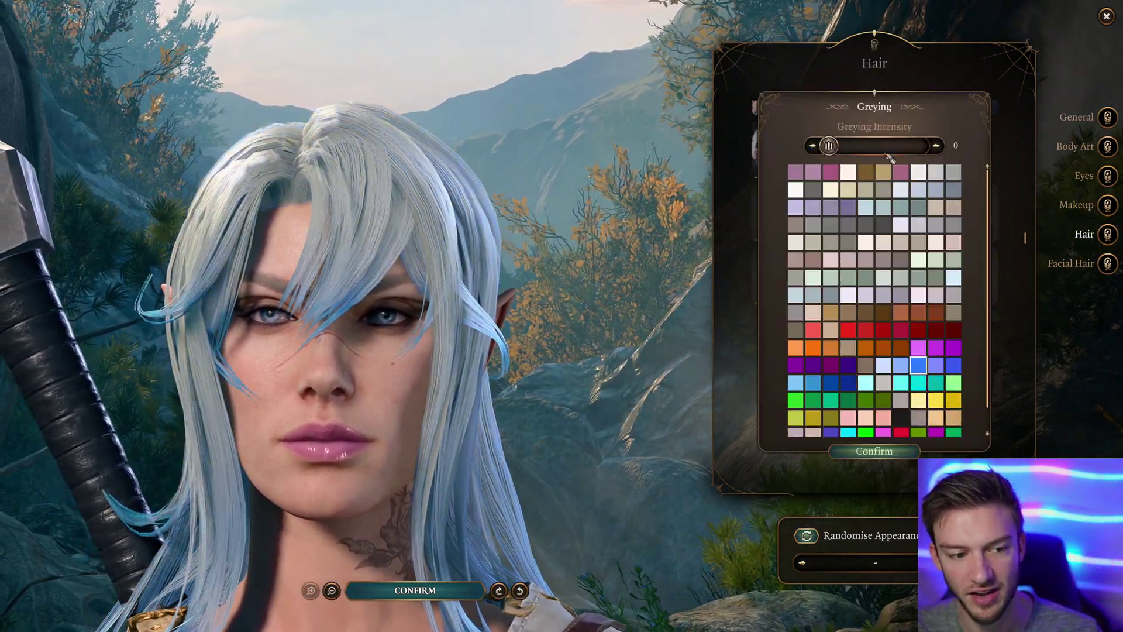
{"action": "left_click_drag", "start_coordinate": [889, 146], "coordinate": [939, 146]}
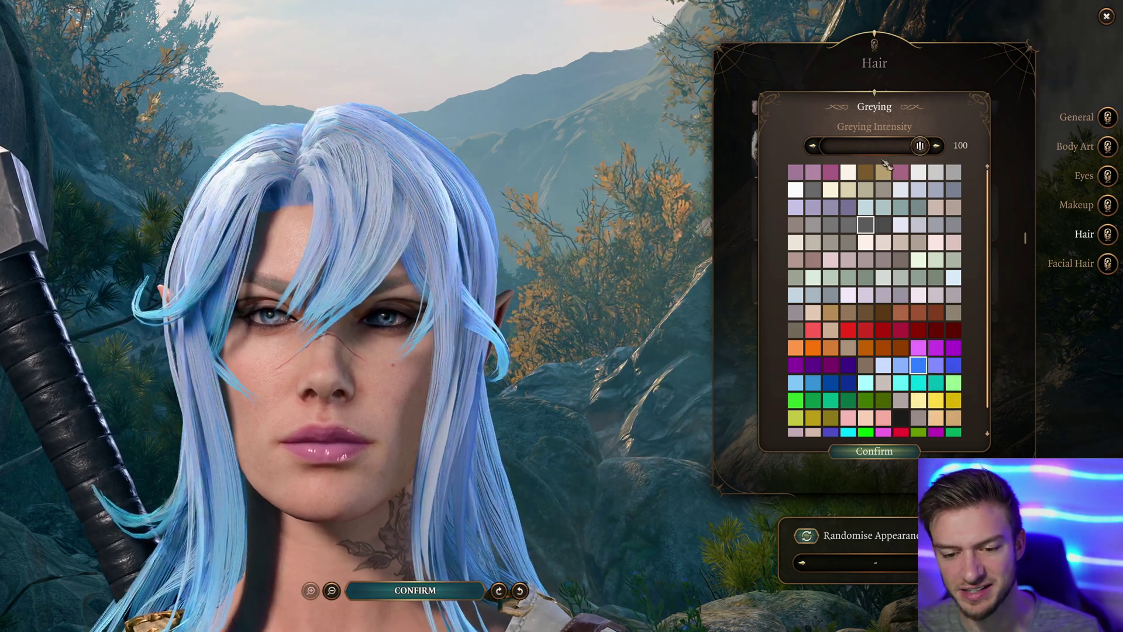
{"action": "left_click", "coordinate": [861, 453]}
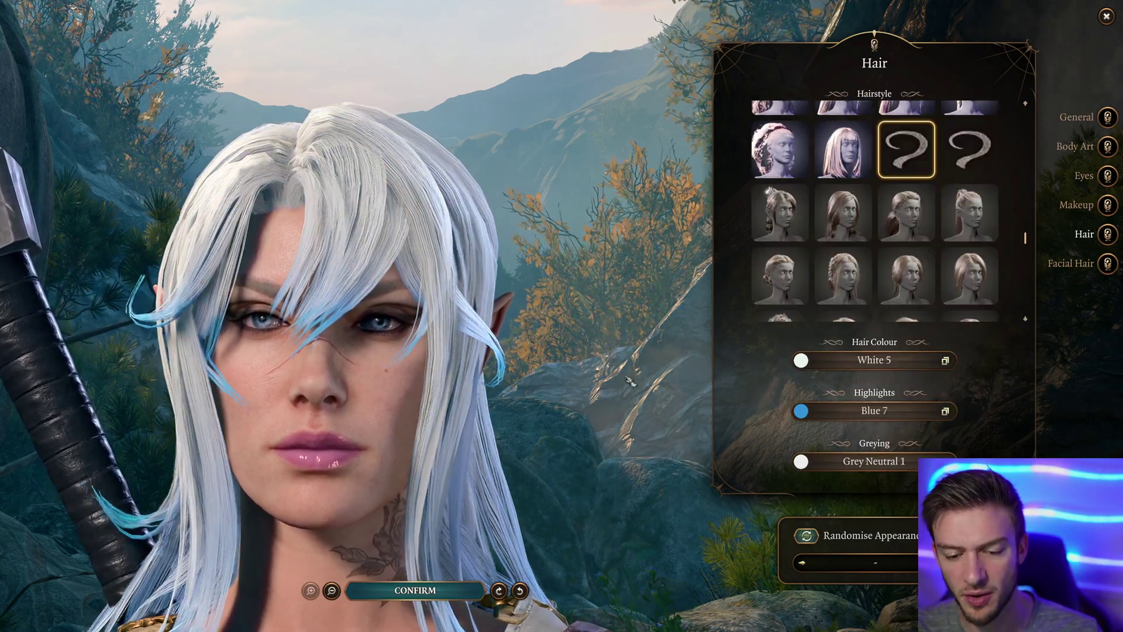
{"action": "scroll", "coordinate": [468, 338], "scroll_direction": "down", "scroll_amount": 4}
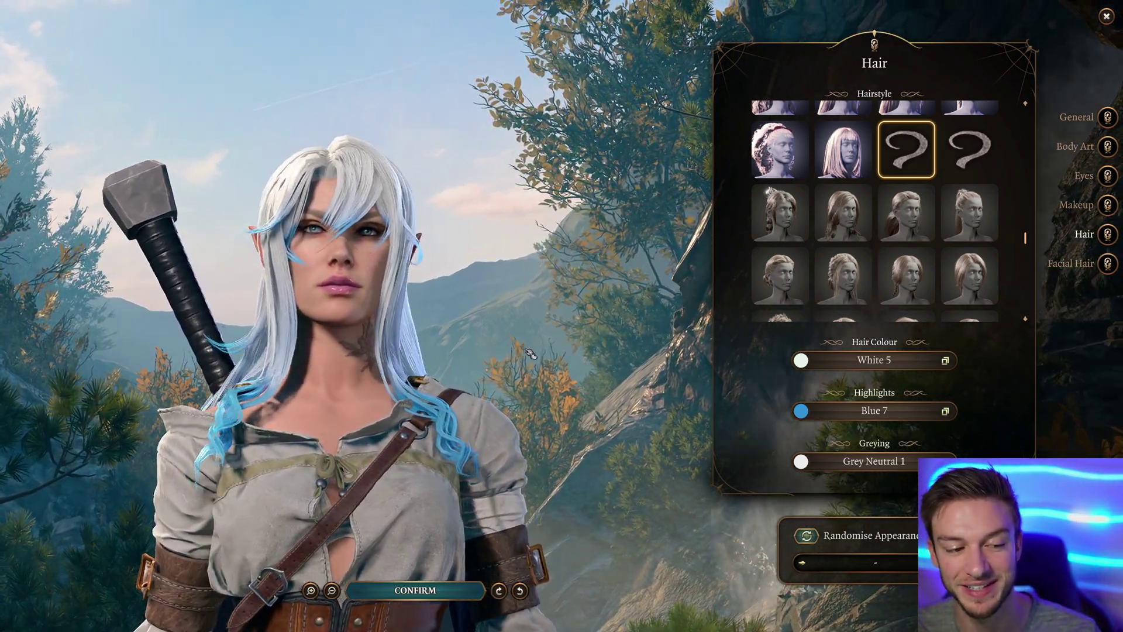
{"action": "left_click_drag", "start_coordinate": [376, 215], "coordinate": [585, 341]}
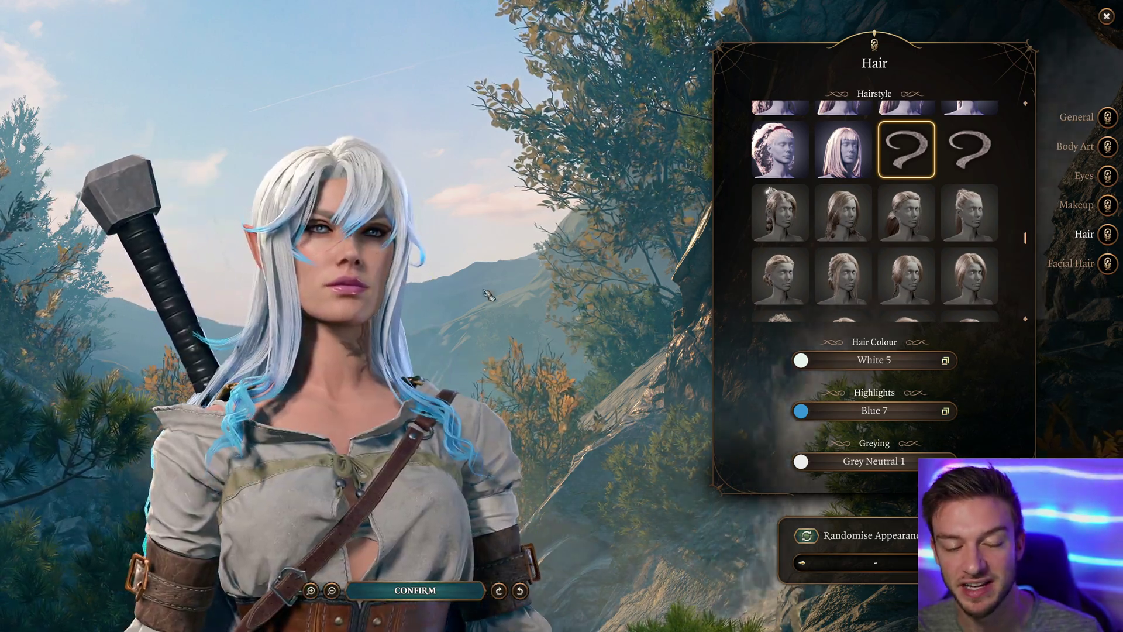